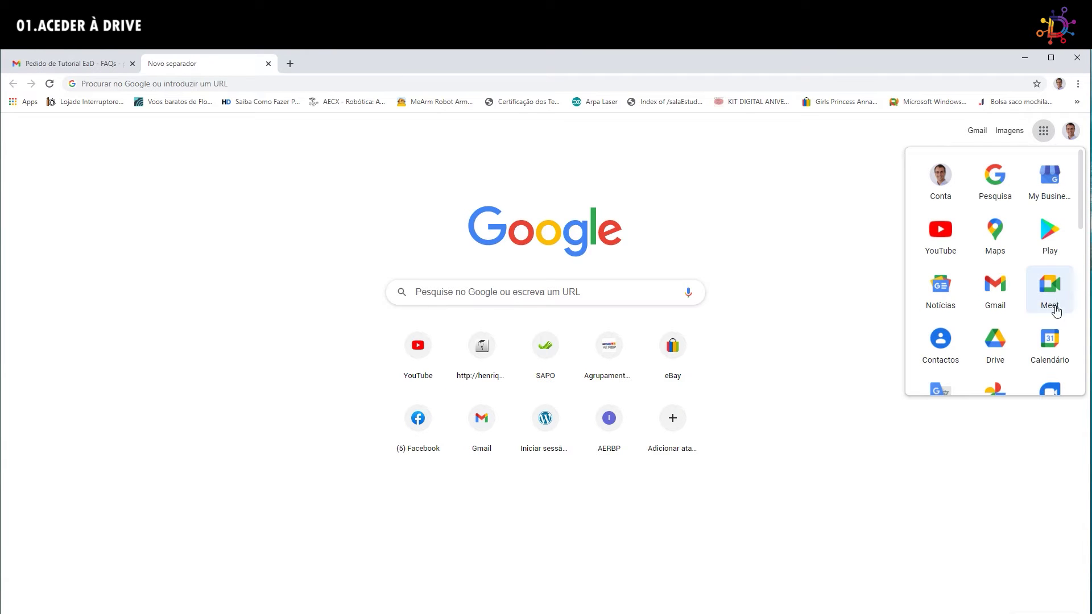
# Open Google Drive from the apps grid and show the list of signed-in Google accounts.
pyautogui.click(996, 341)
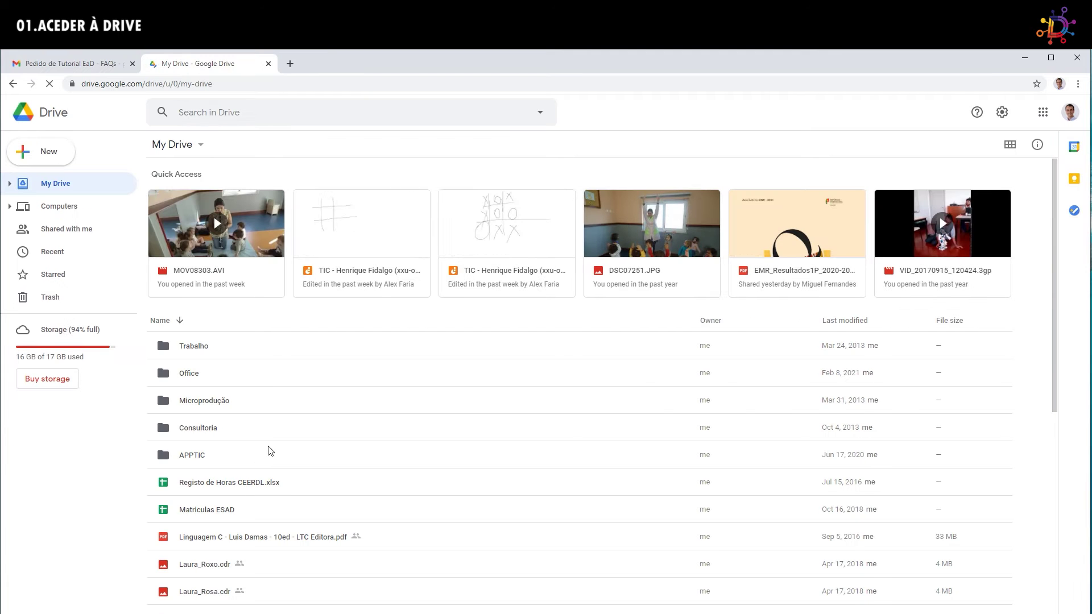
pyautogui.scroll(-5, 319, 446)
pyautogui.scroll(-3, 273, 328)
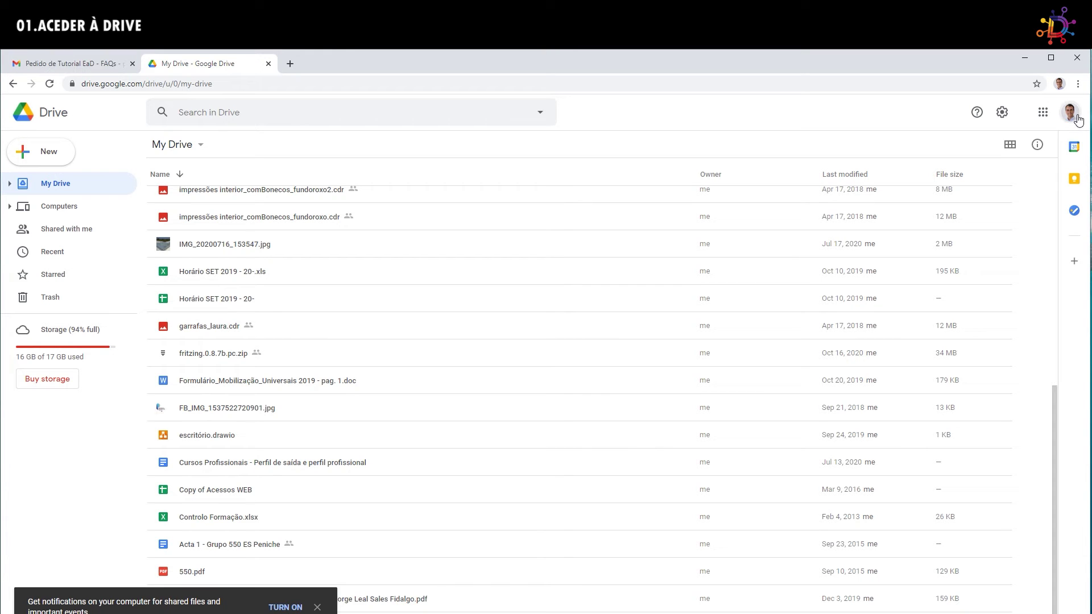
pyautogui.click(1078, 117)
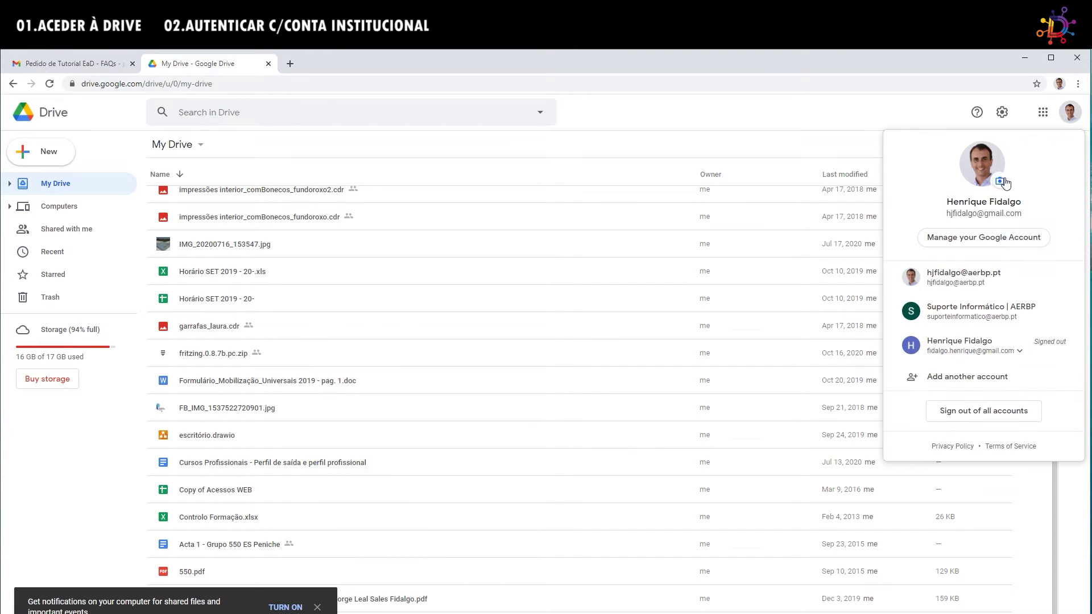
# Switch to the institutional school account's O meu disco in a new tab and show the Novo menu.
pyautogui.click(981, 287)
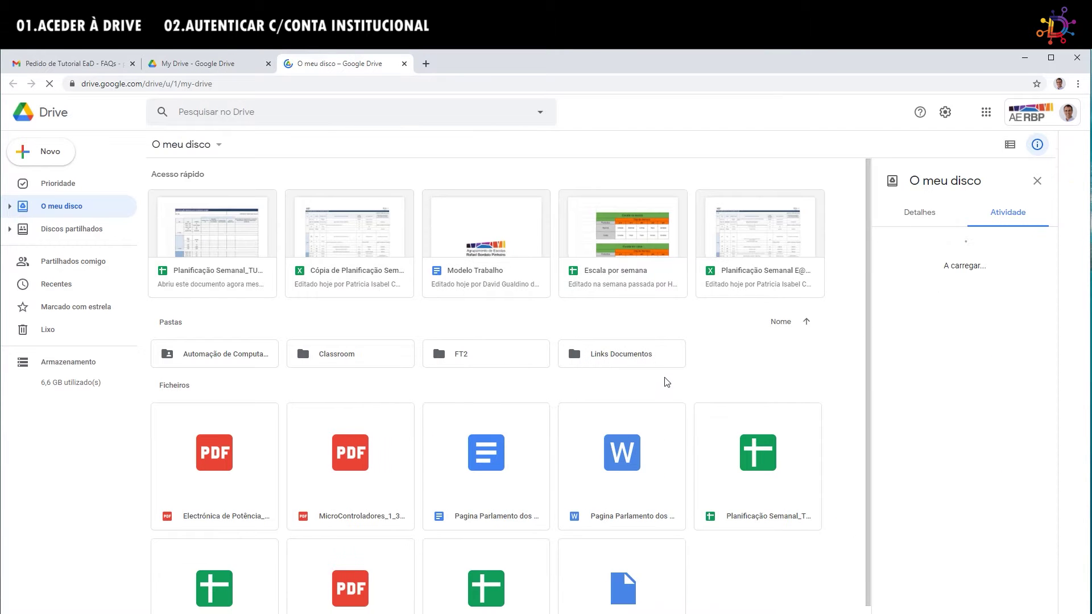
pyautogui.scroll(-2, 391, 481)
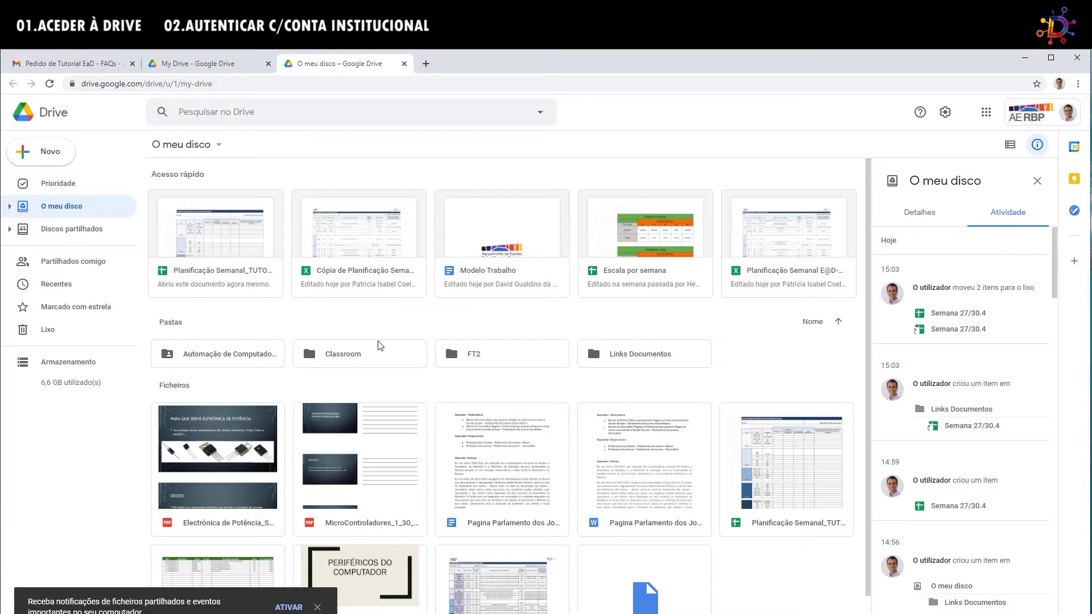
pyautogui.click(206, 235)
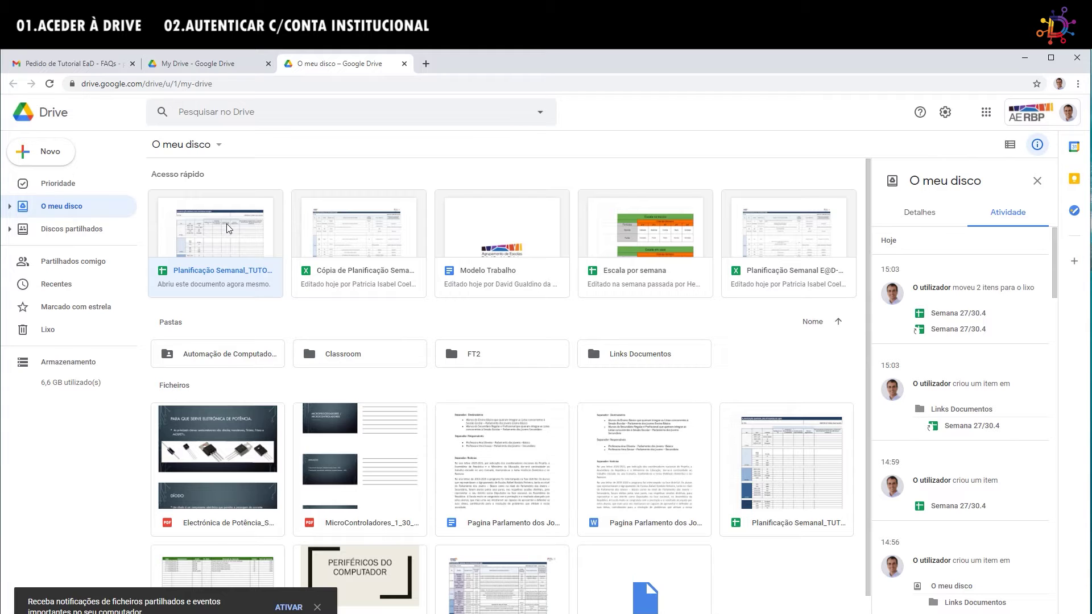
pyautogui.click(59, 159)
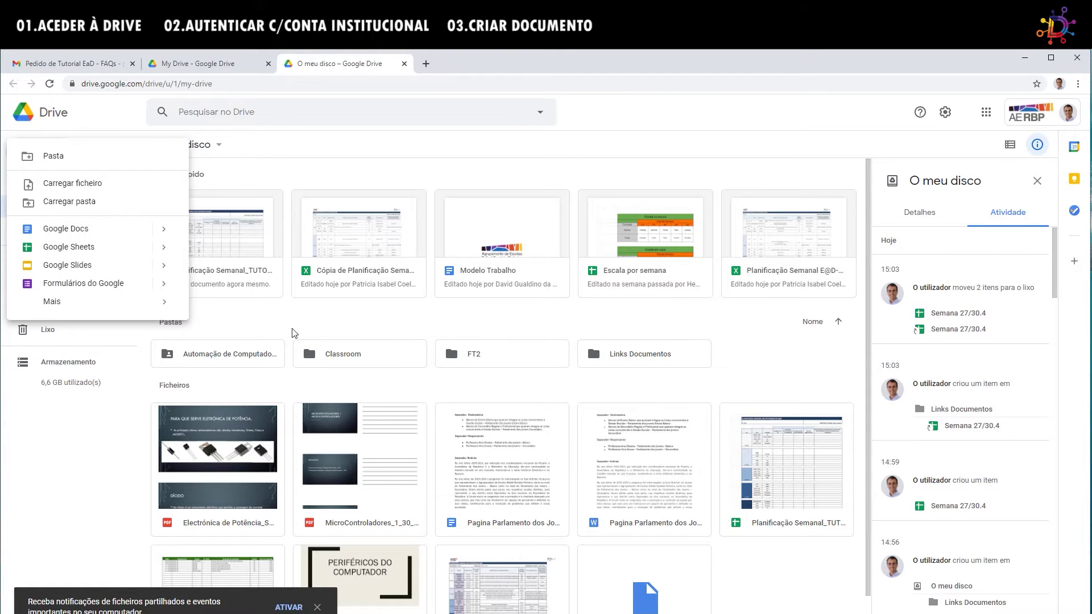
# Dismiss the Novo menu and open Planificação Semanal_TUTORIAL from Quick Access.
pyautogui.click(216, 257)
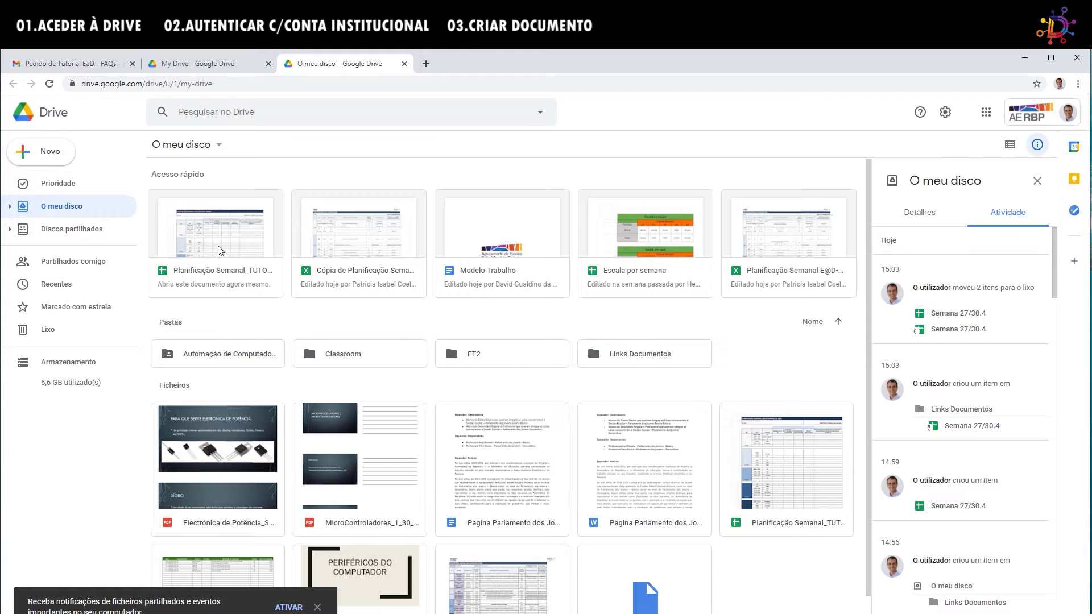
pyautogui.click(221, 248)
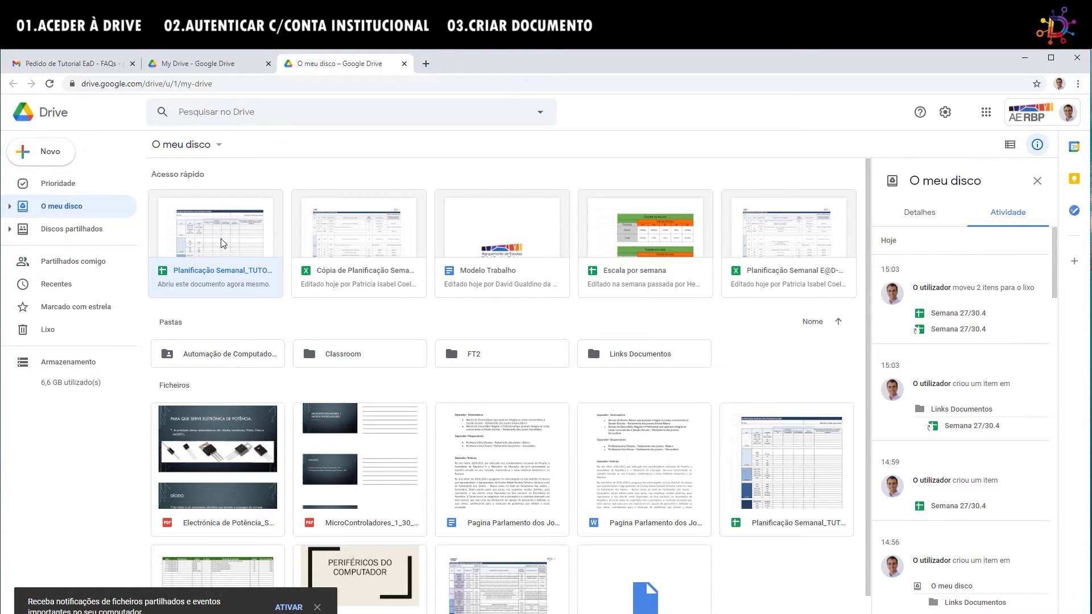
pyautogui.doubleClick(223, 245)
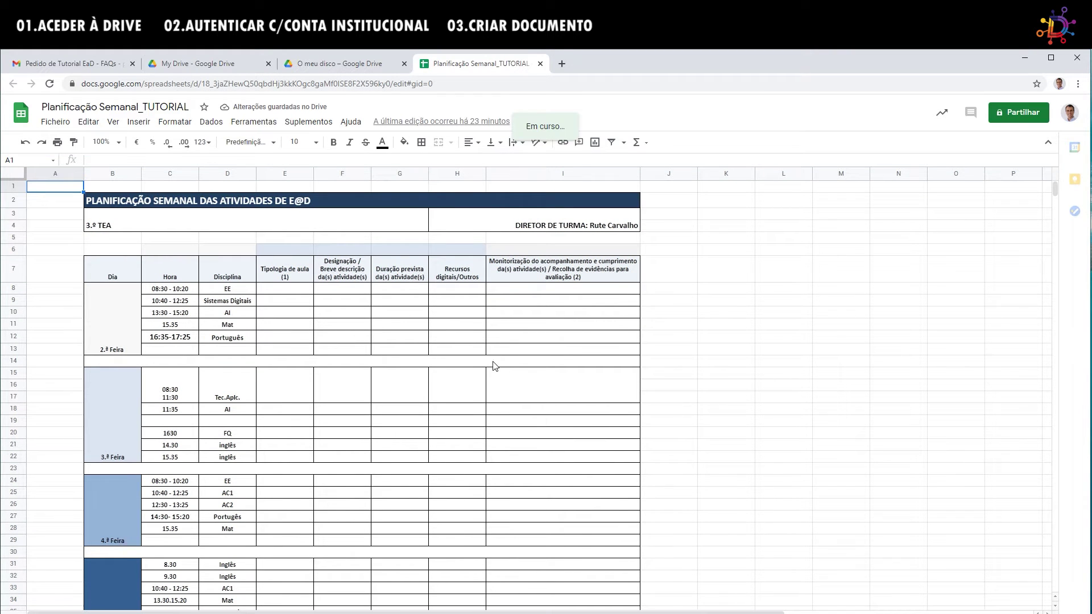
pyautogui.click(400, 433)
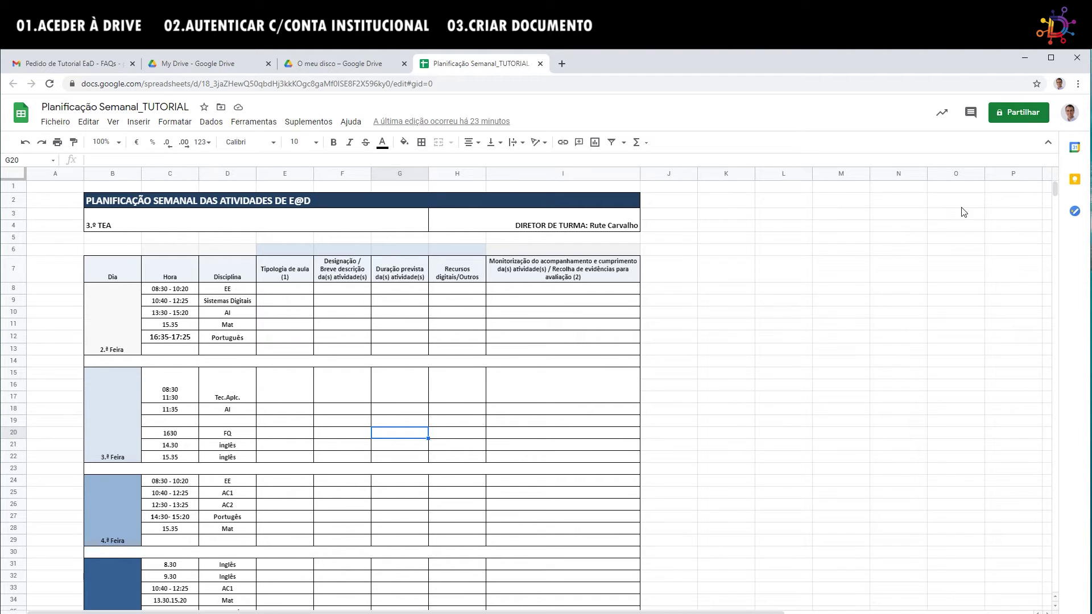
# Open the spreadsheet's sharing dialog, add Equipa PTE/TIC, then remove it again.
pyautogui.click(1020, 114)
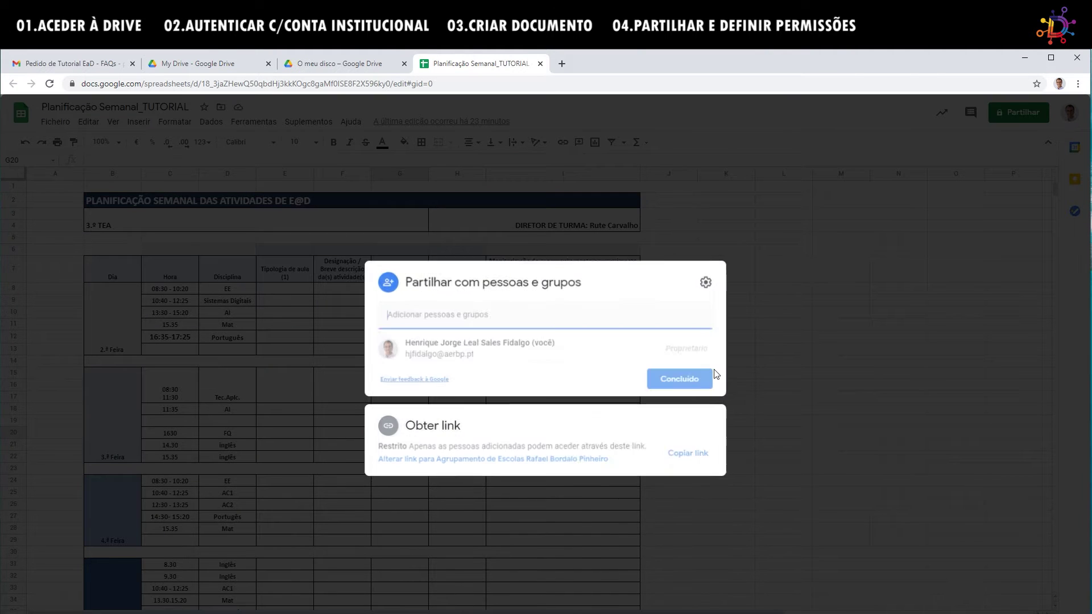
pyautogui.click(478, 322)
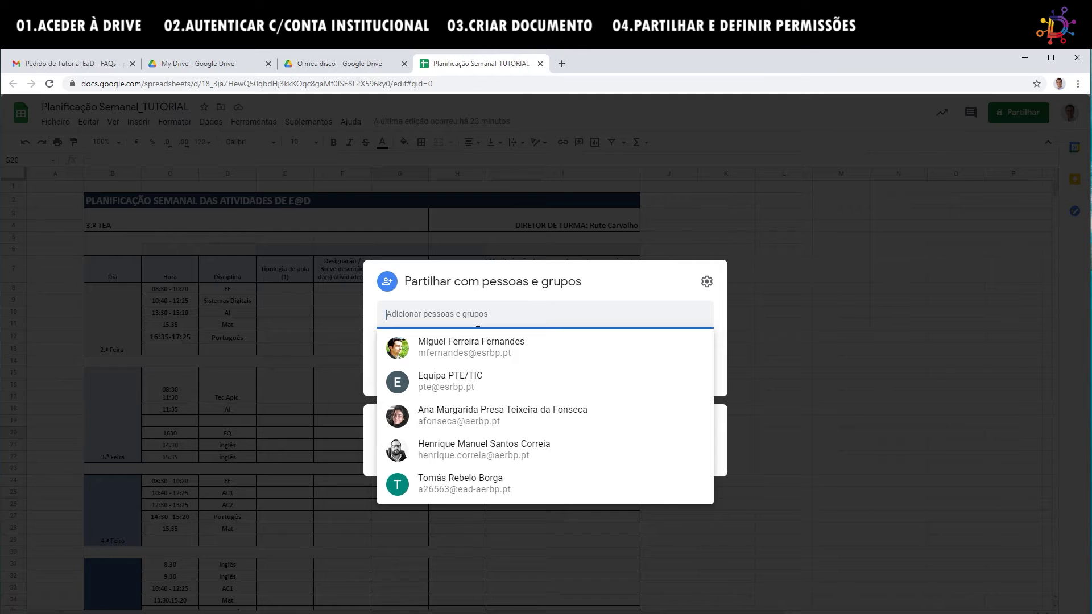
pyautogui.click(453, 386)
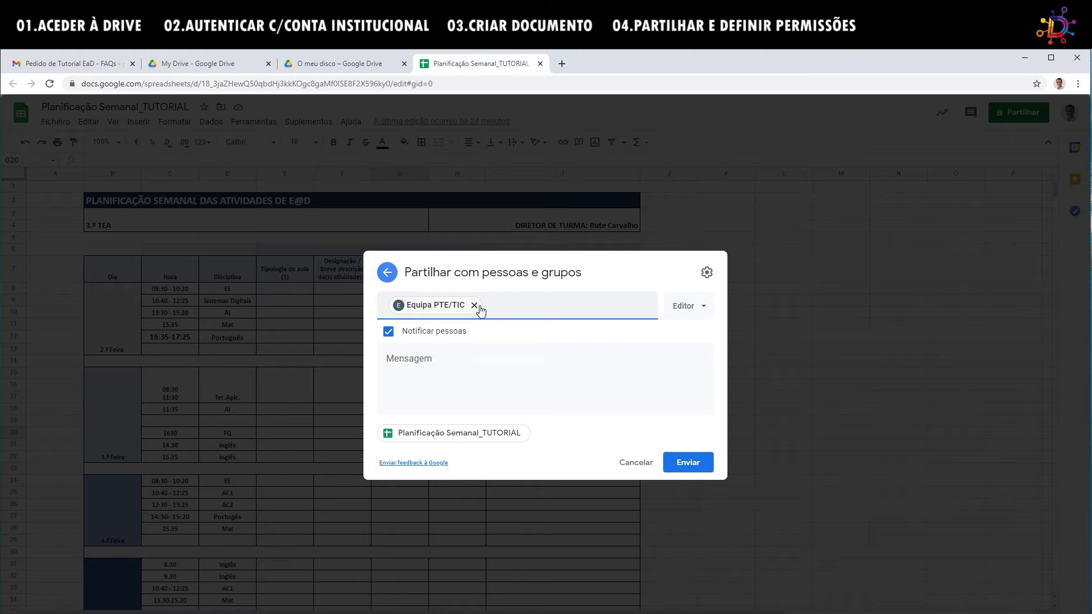
pyautogui.click(480, 310)
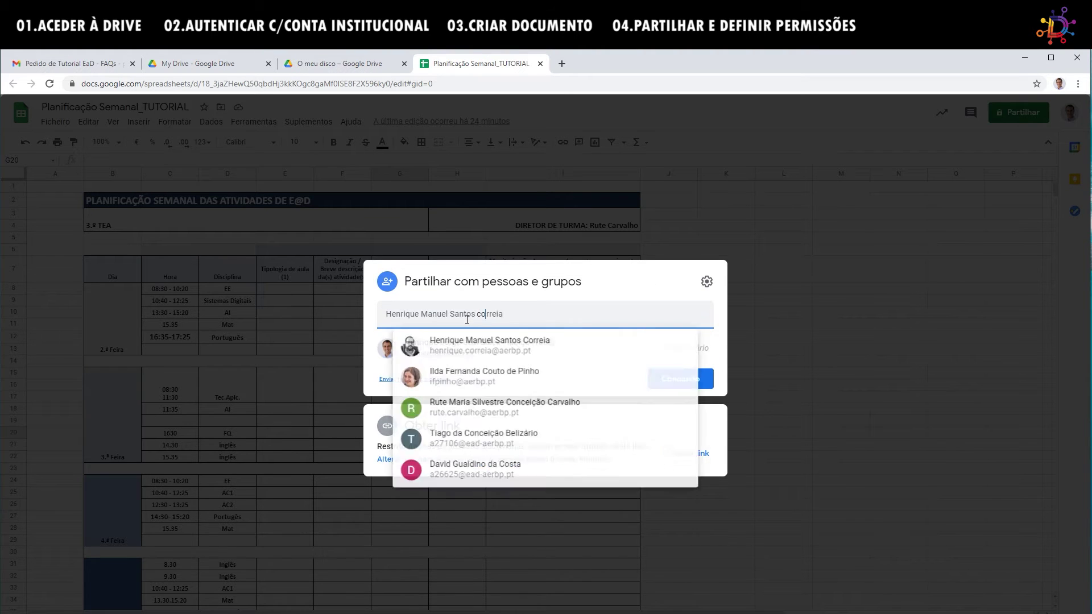
# Try other recipient searches ('cons', 'turma 8A') and clear the search field each time.
pyautogui.hotkey('ctrl', 'a')
pyautogui.write('cons')
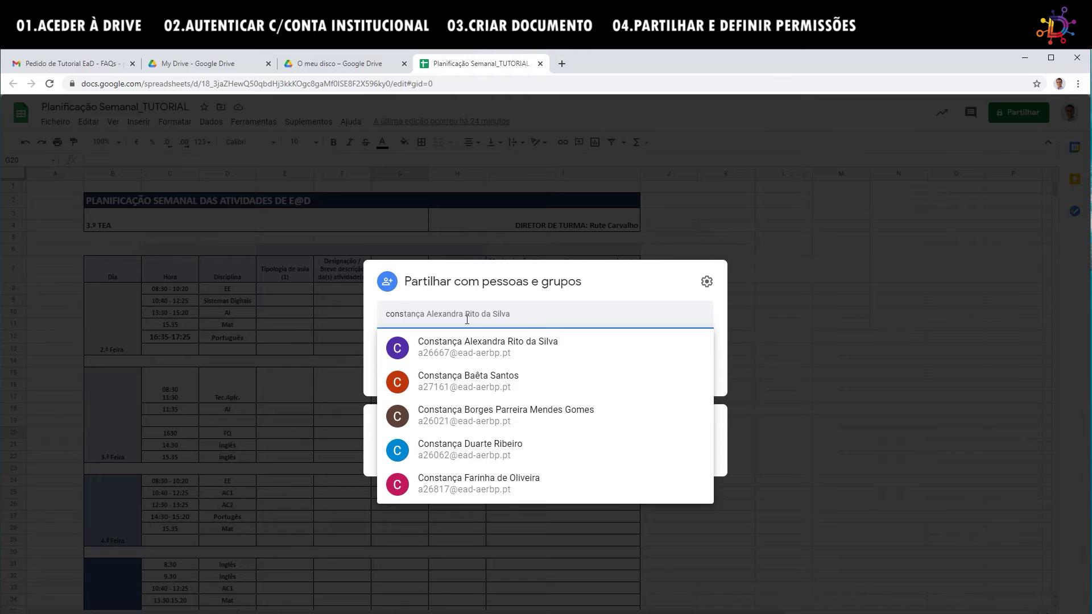
pyautogui.press('BackSpace')
pyautogui.hotkey('ctrl', 'z')
pyautogui.hotkey('ctrl', 'z')
pyautogui.hotkey('ctrl', 'z')
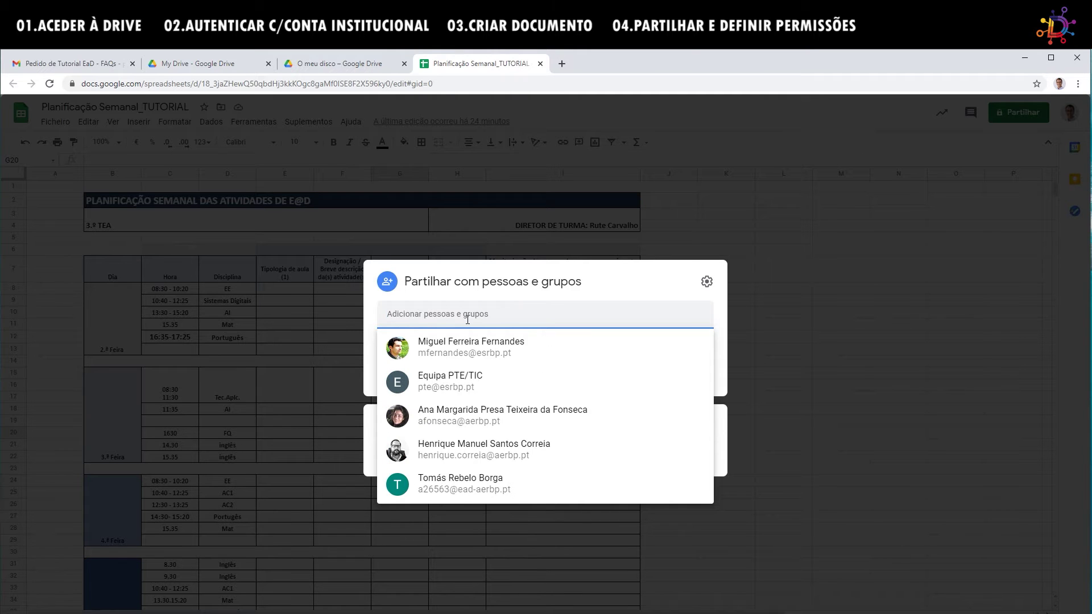
pyautogui.write('turma 8A')
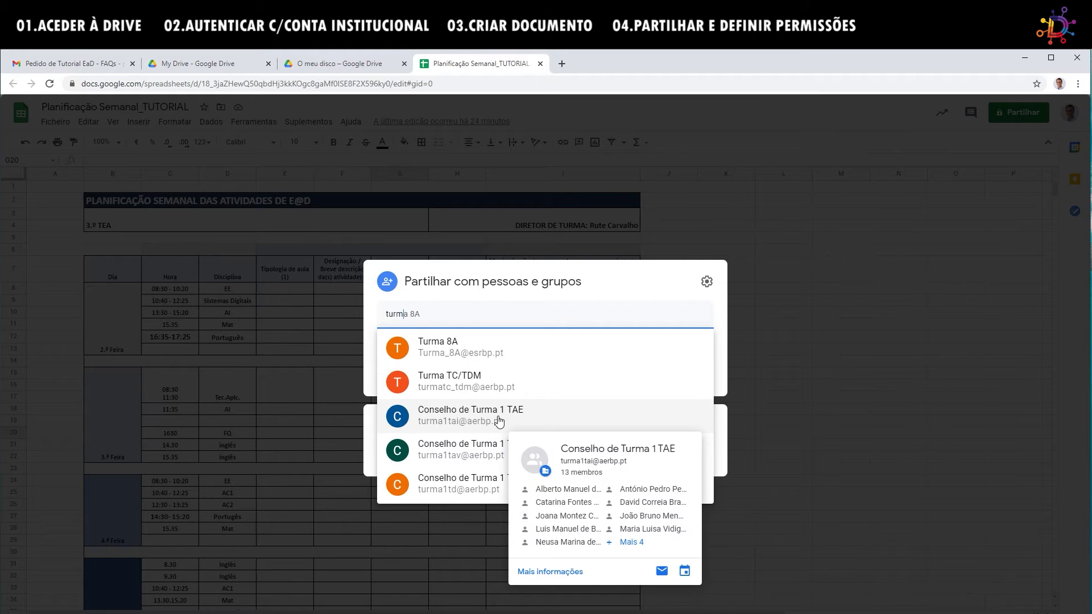
pyautogui.moveTo(469, 341)
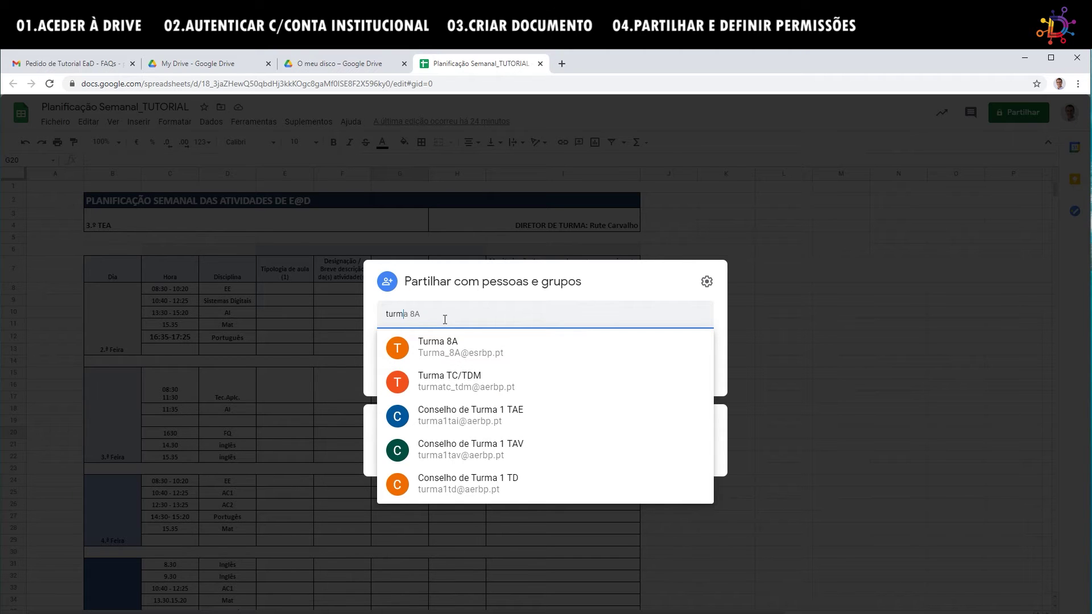
pyautogui.hotkey('ctrl', 'z')
pyautogui.hotkey('ctrl', 'z')
pyautogui.hotkey('ctrl', 'z')
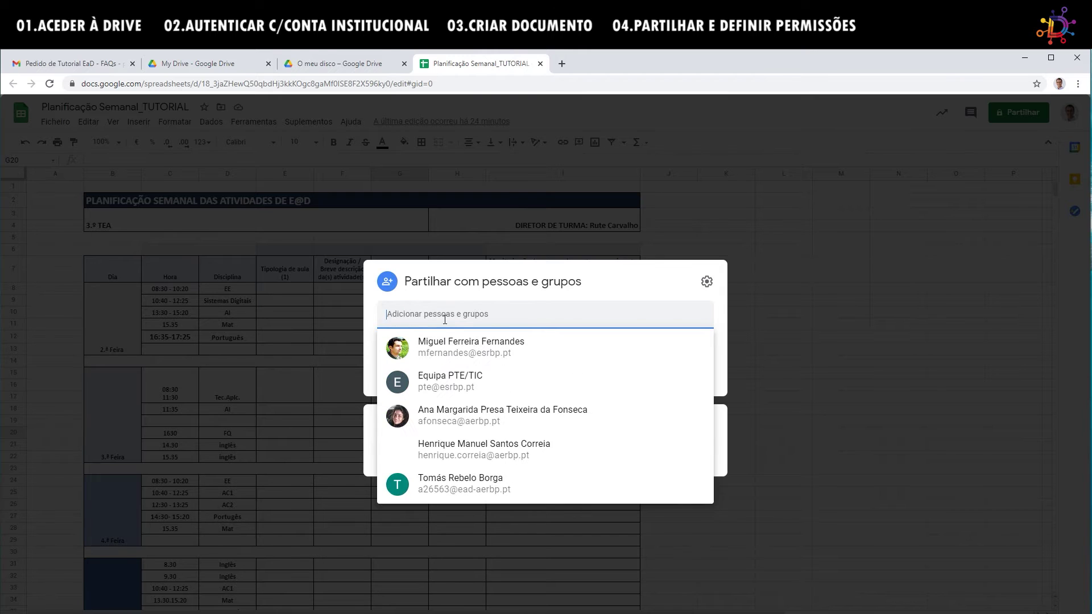
# Add Equipa PTE/TIC as a recipient with Editor access and notification enabled.
pyautogui.hotkey('ctrl', 'z')
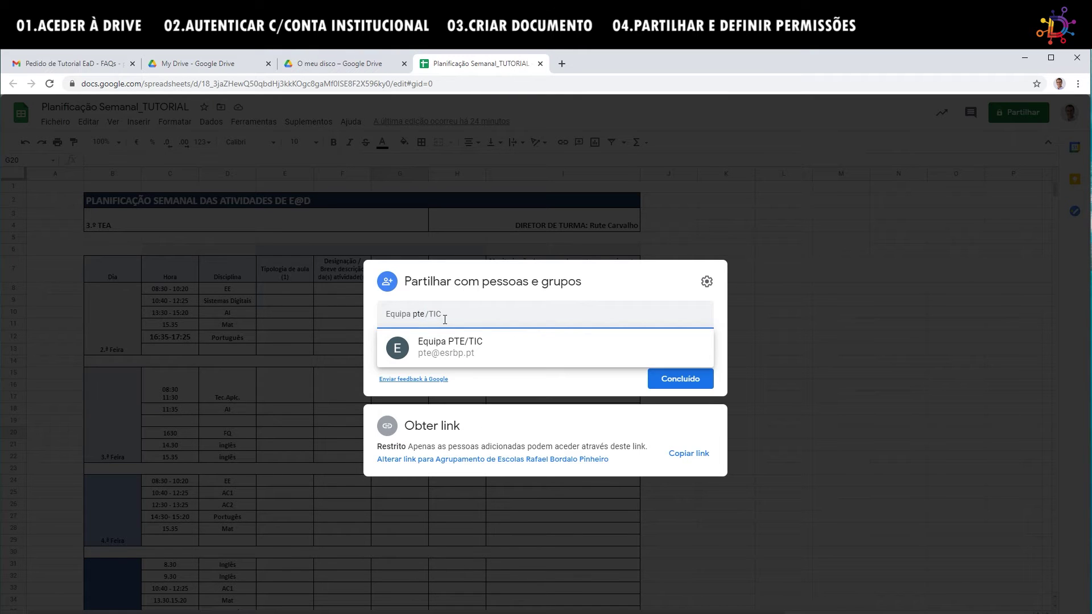
pyautogui.click(479, 352)
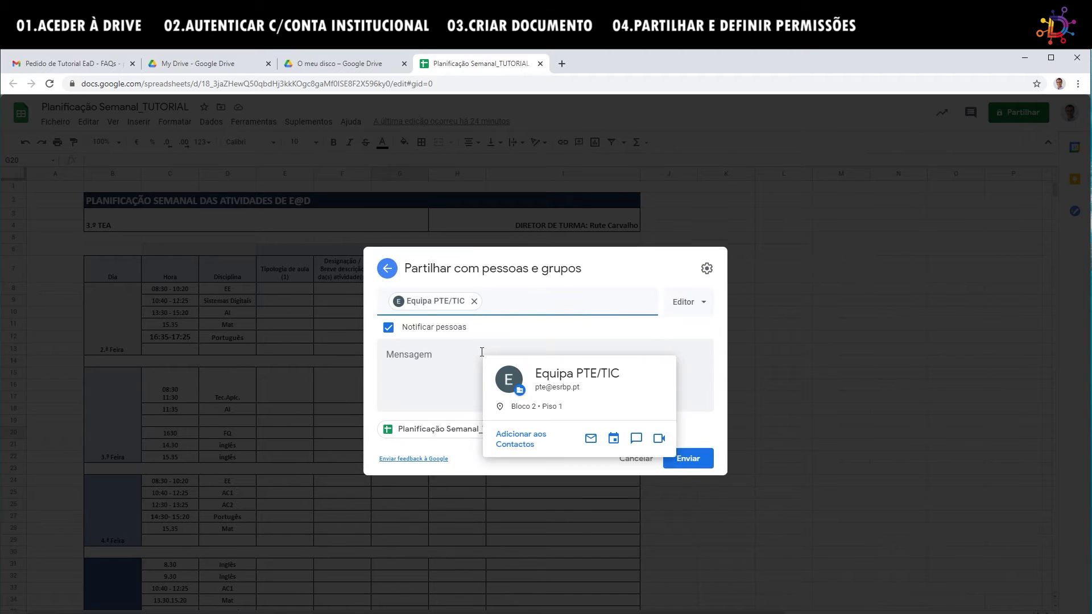
pyautogui.click(703, 308)
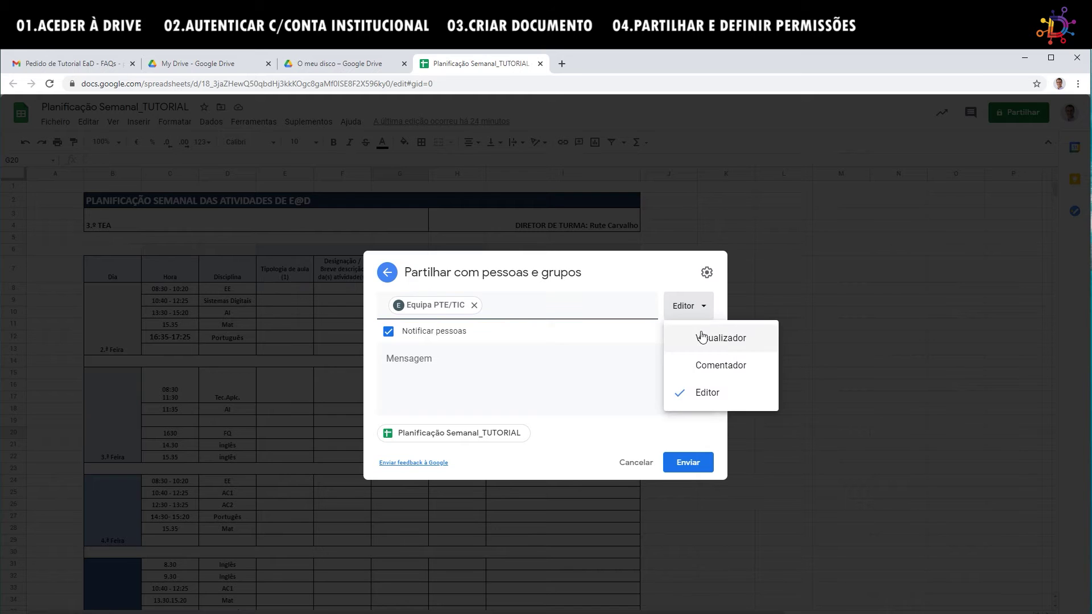
pyautogui.click(576, 351)
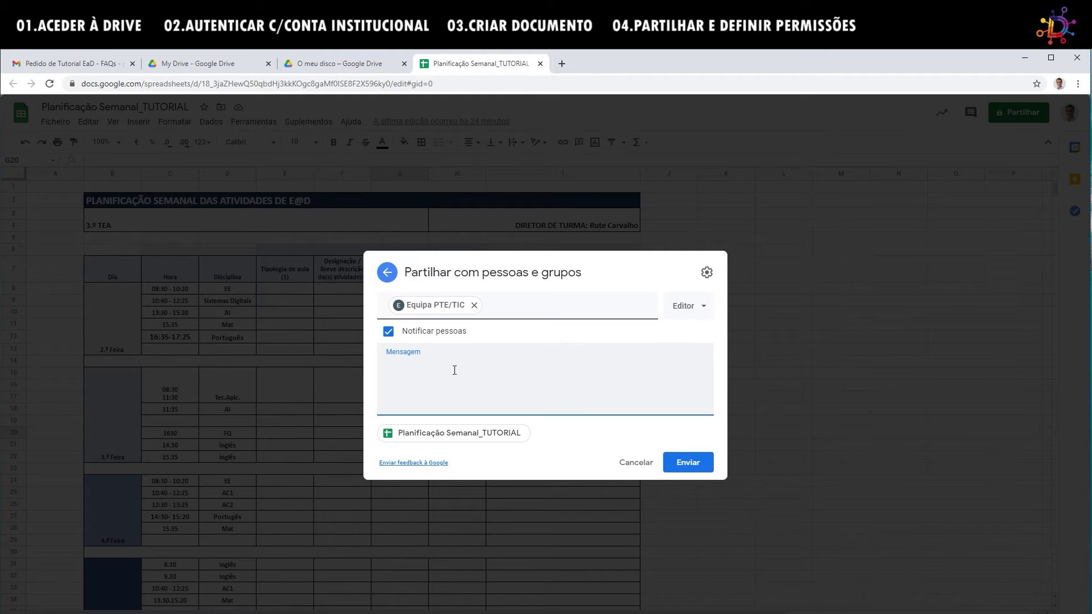
# Send the share with the message 'Desconsiderar mensagem-teste. TESTE à partilha!!!! TUTORIAL'.
pyautogui.write('Desconsiderar mensagem-')
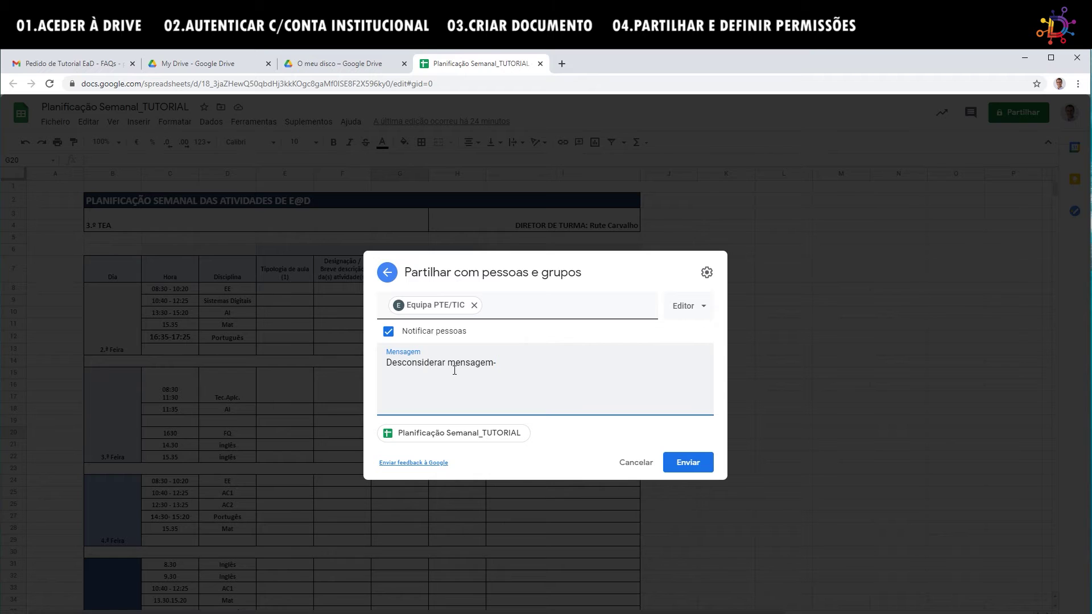
pyautogui.write('teste')
pyautogui.press('BackSpace')
pyautogui.press('BackSpace')
pyautogui.press('BackSpace')
pyautogui.press('BackSpace')
pyautogui.press('BackSpace')
pyautogui.press('BackSpace')
pyautogui.write('. TESTE à partilha!!!!')
pyautogui.write('TUTORIAL.')
pyautogui.click(689, 466)
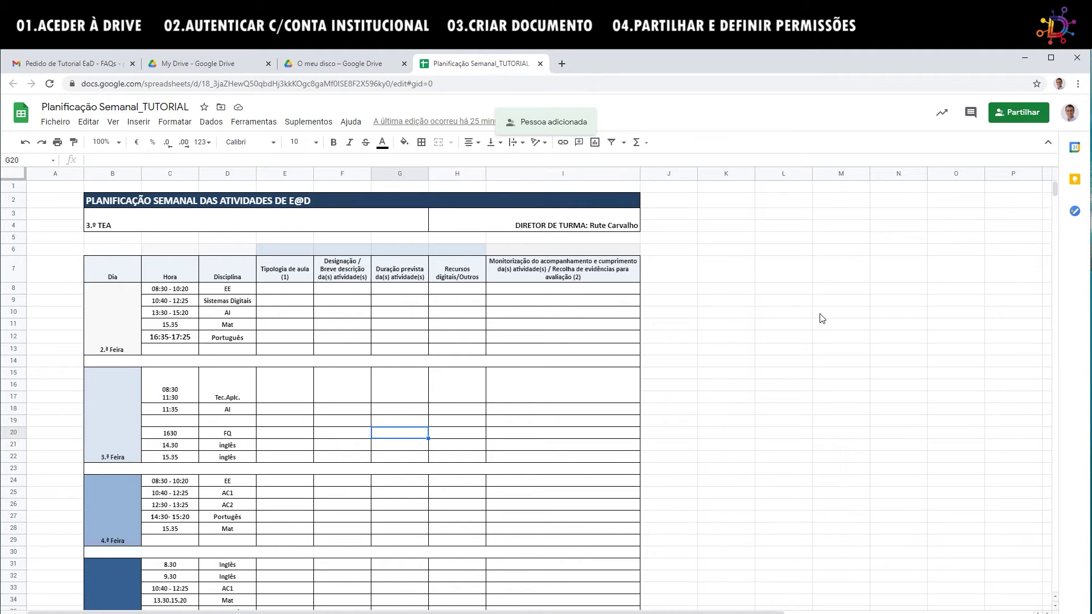
# Add a colleague as a new recipient with Visualizador (view-only) access.
pyautogui.click(1018, 112)
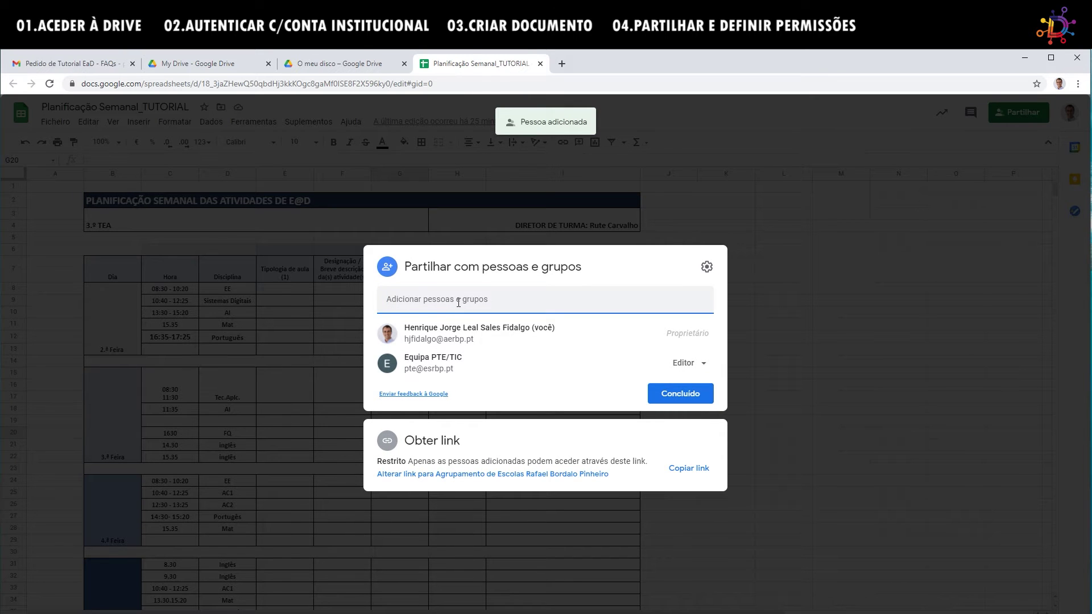
pyautogui.write('miguel')
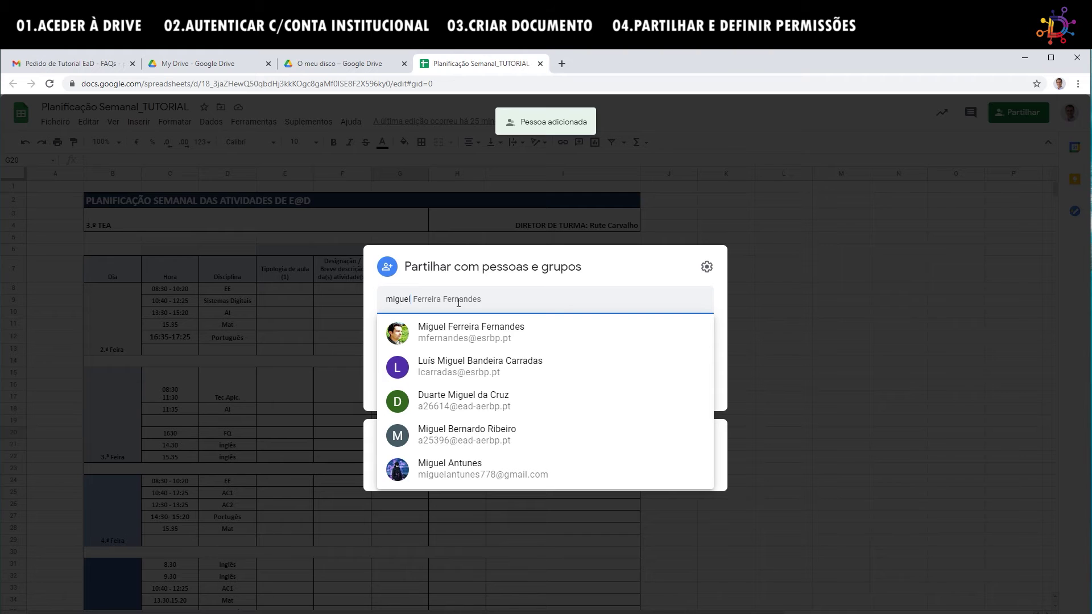
pyautogui.click(482, 339)
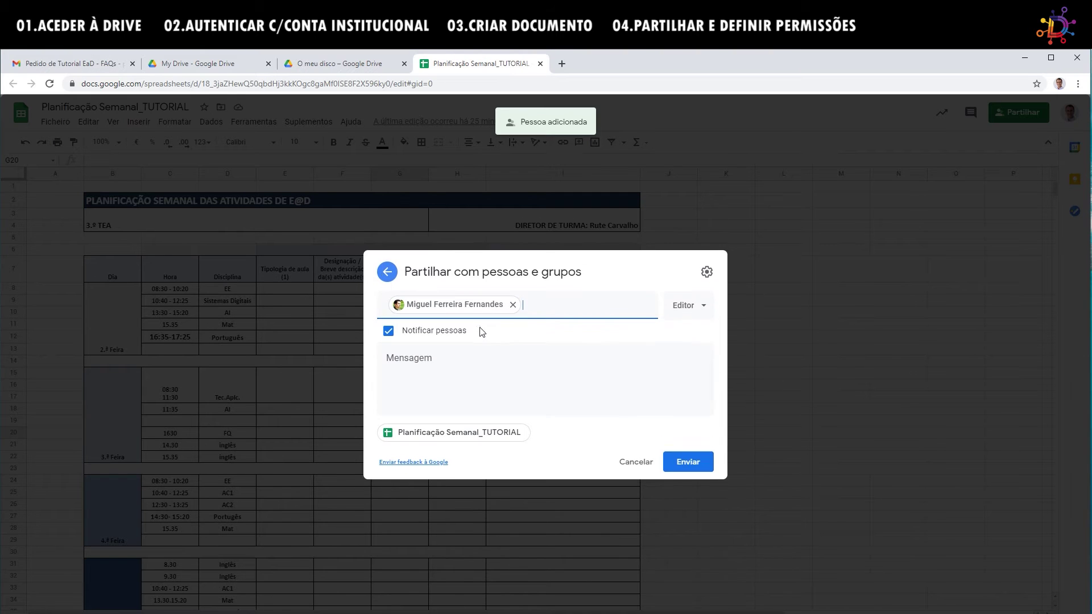
pyautogui.click(705, 310)
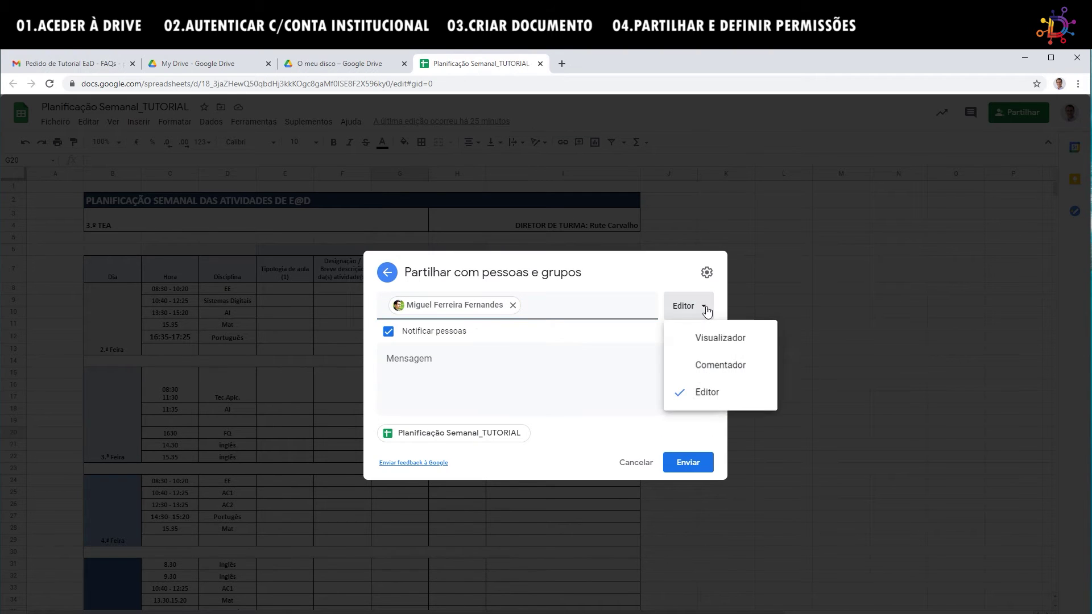
pyautogui.click(708, 340)
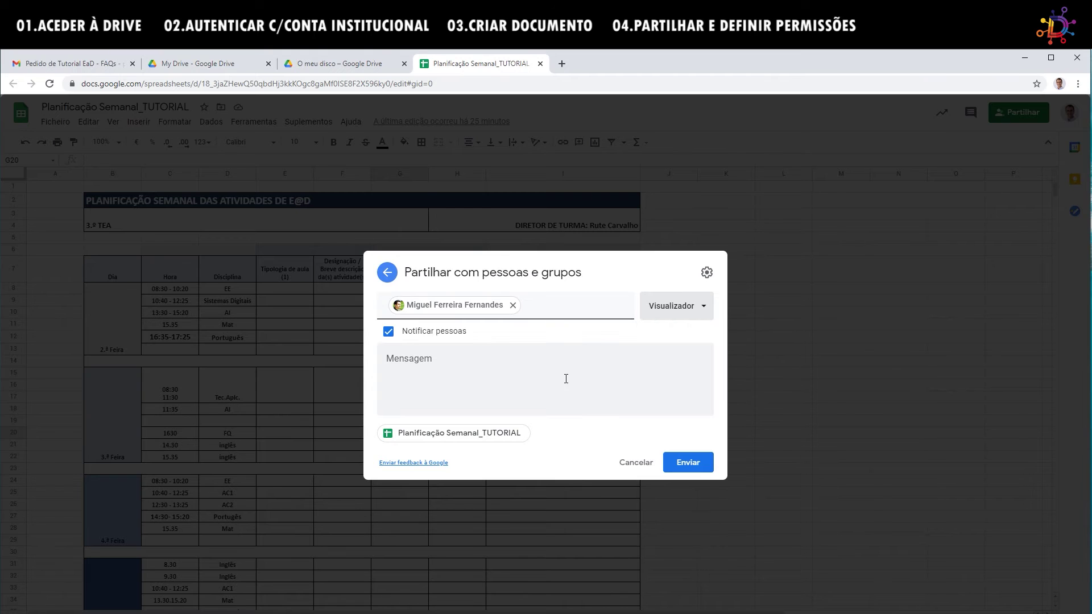
# Send the invitation with the note 'Desconsidera a mensagem... é apenas para teste'.
pyautogui.click(514, 368)
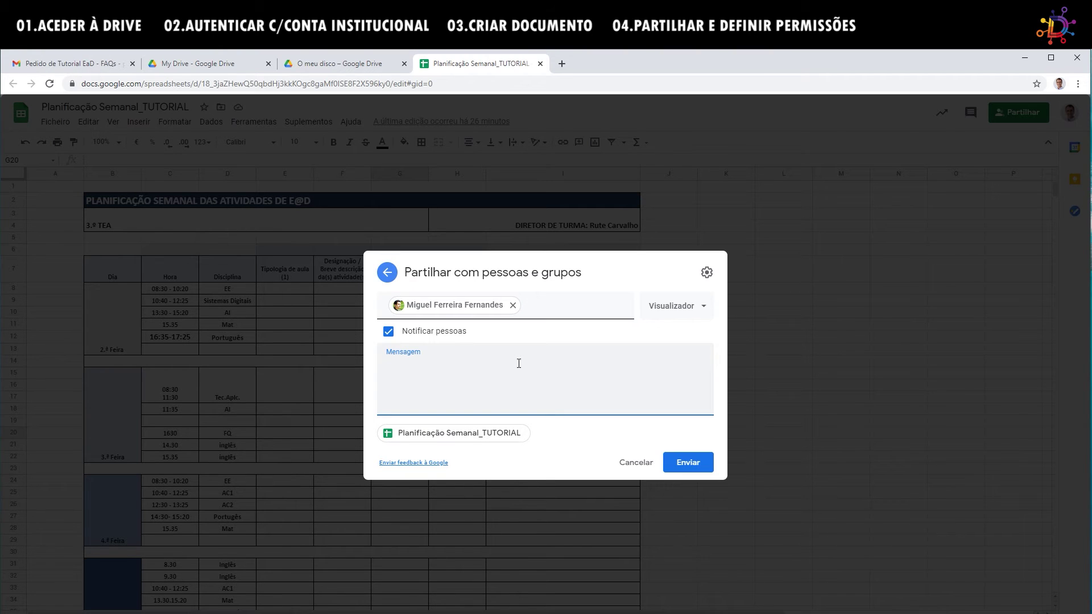
pyautogui.write('Desconsidera a mensagem... é apenas pa')
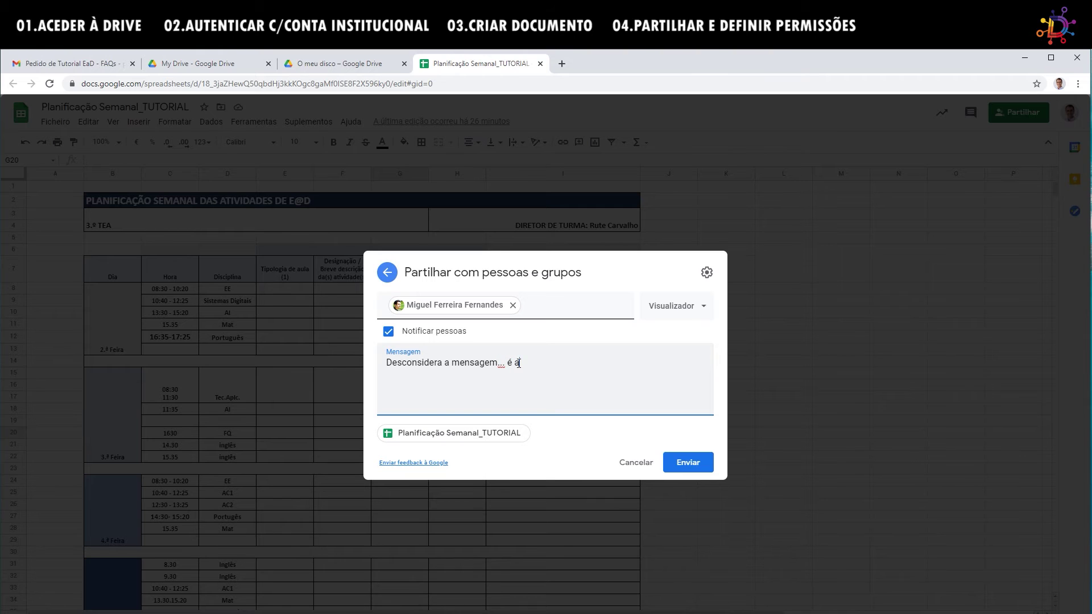
pyautogui.write('ra teste.')
pyautogui.click(691, 463)
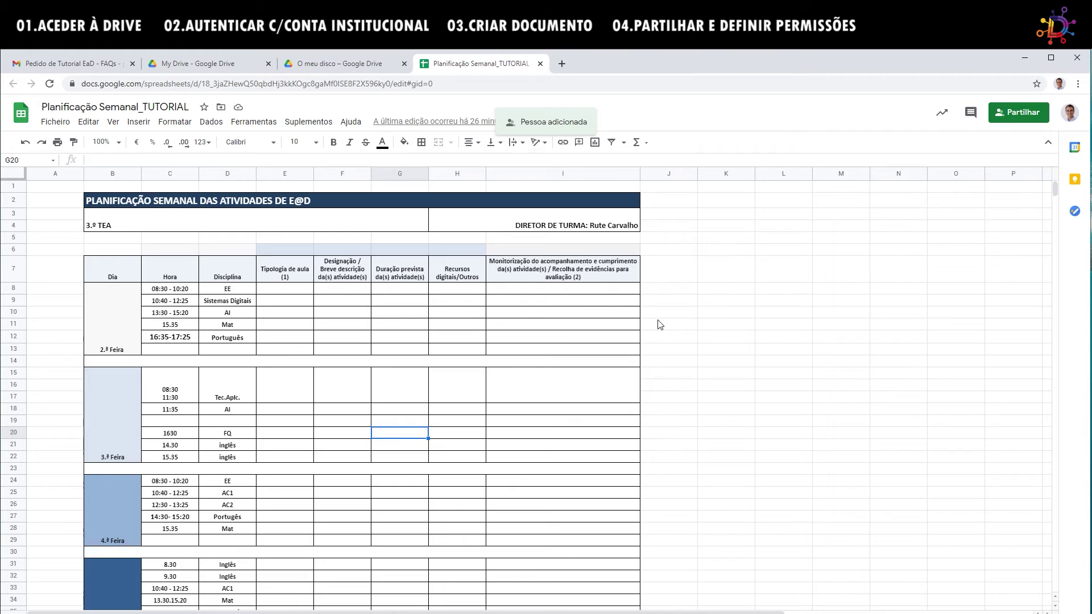
pyautogui.click(360, 304)
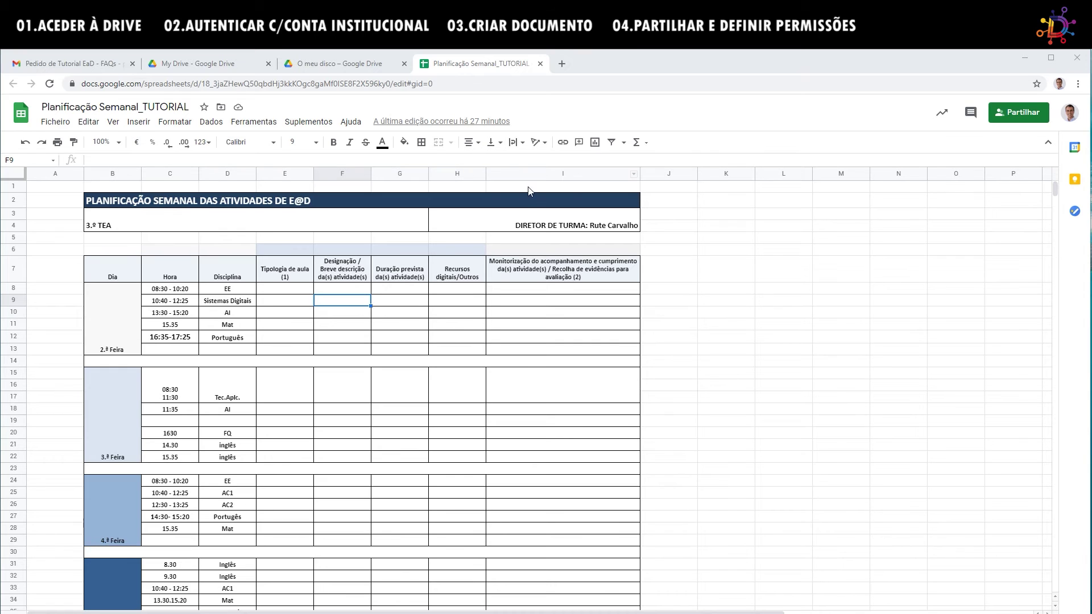
# Close the spreadsheet tab to return to the institutional My Drive, dismissing the file's context menu.
pyautogui.click(540, 64)
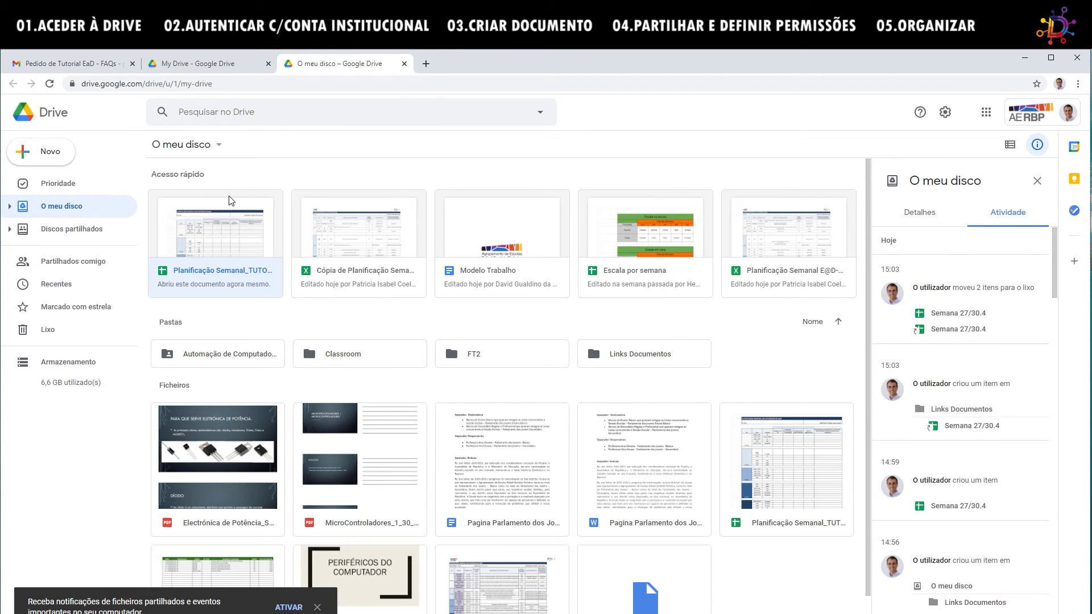
pyautogui.rightClick(226, 235)
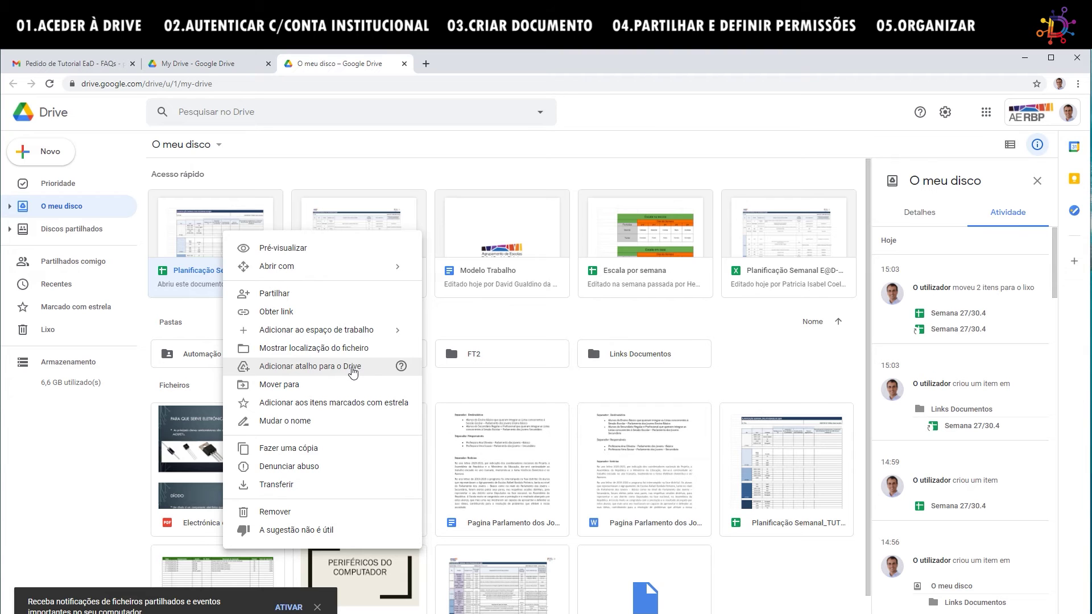
pyautogui.click(313, 171)
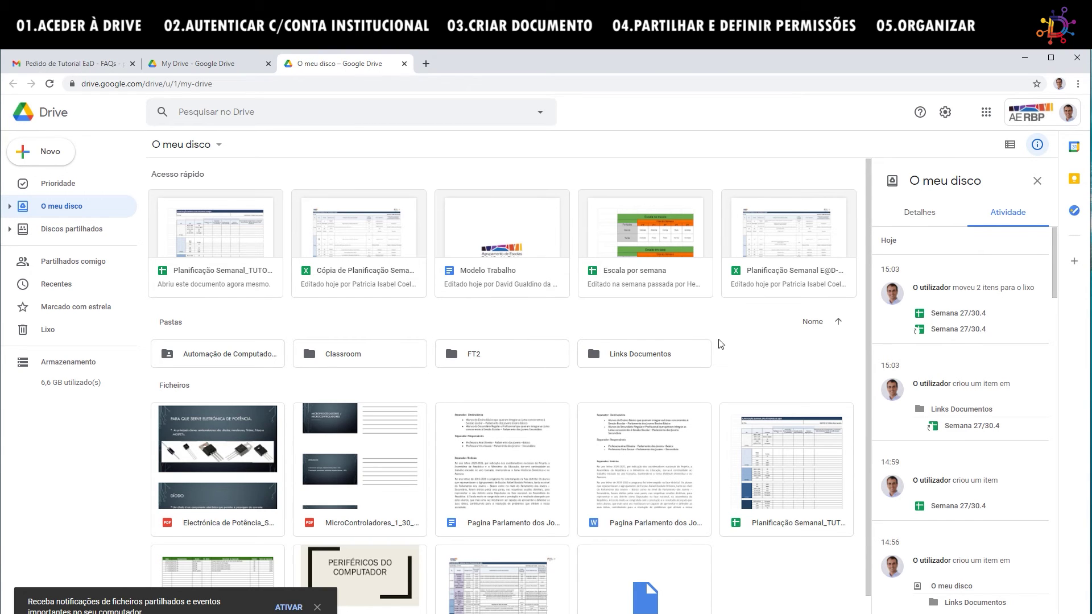
# Create a Planificações folder in My Drive and open it from the sidebar tree.
pyautogui.rightClick(747, 354)
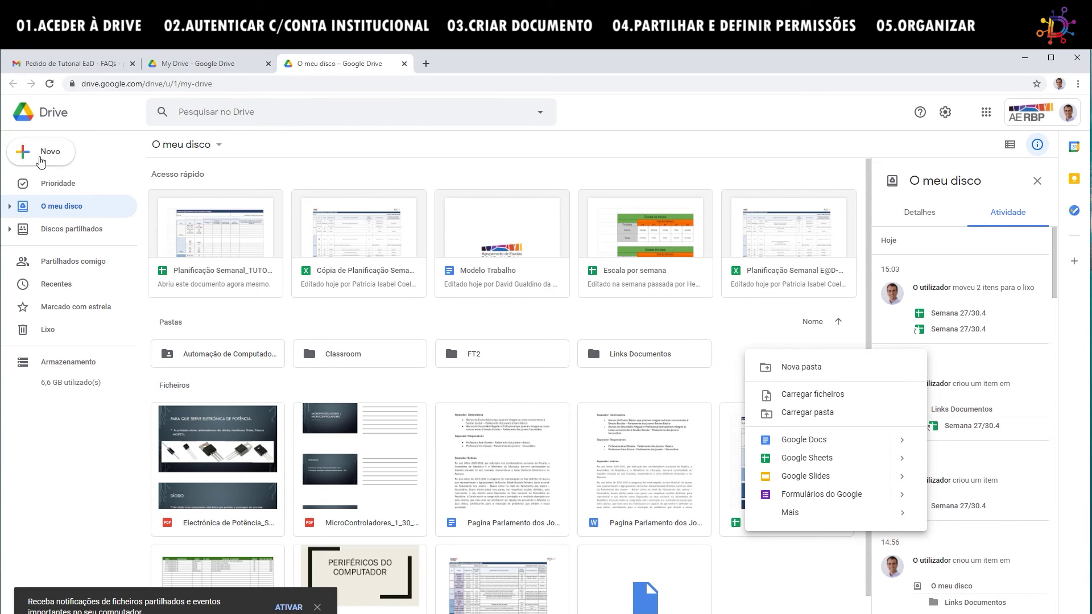
pyautogui.click(48, 153)
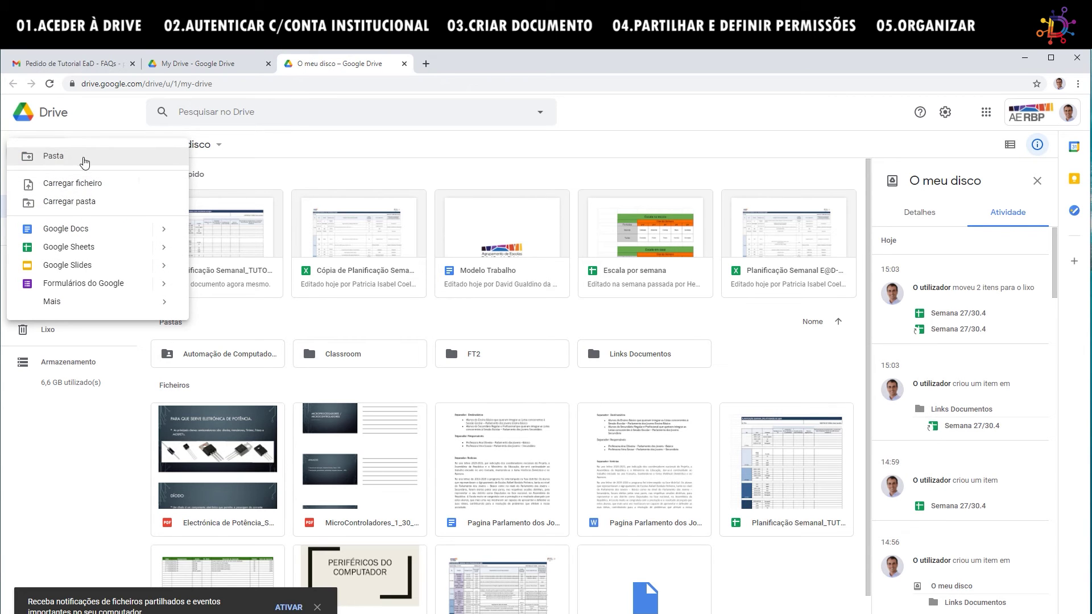
pyautogui.click(85, 160)
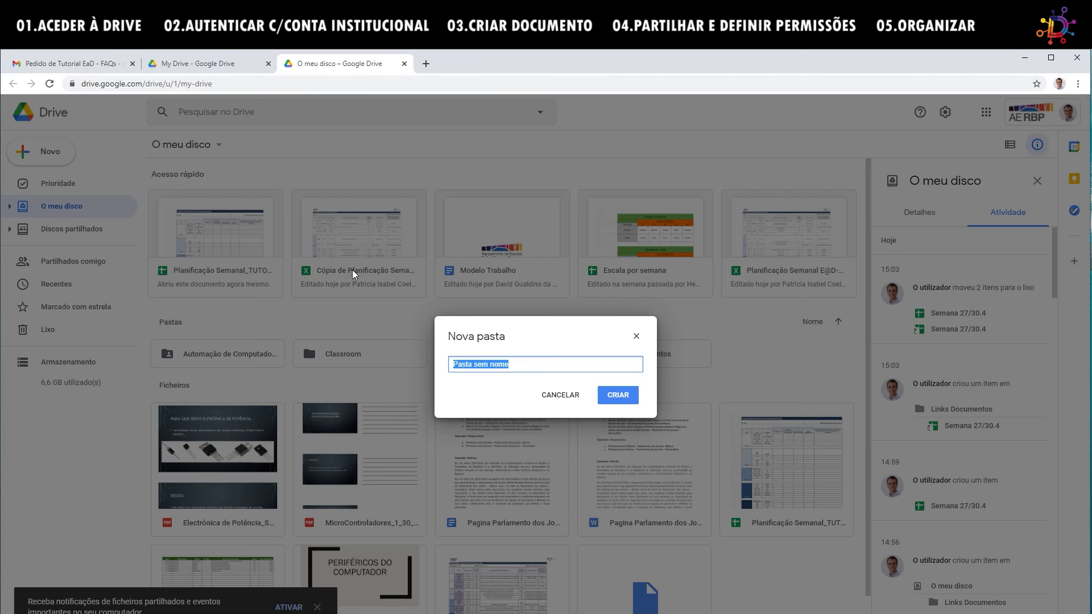
pyautogui.write('Planificações')
pyautogui.click(626, 397)
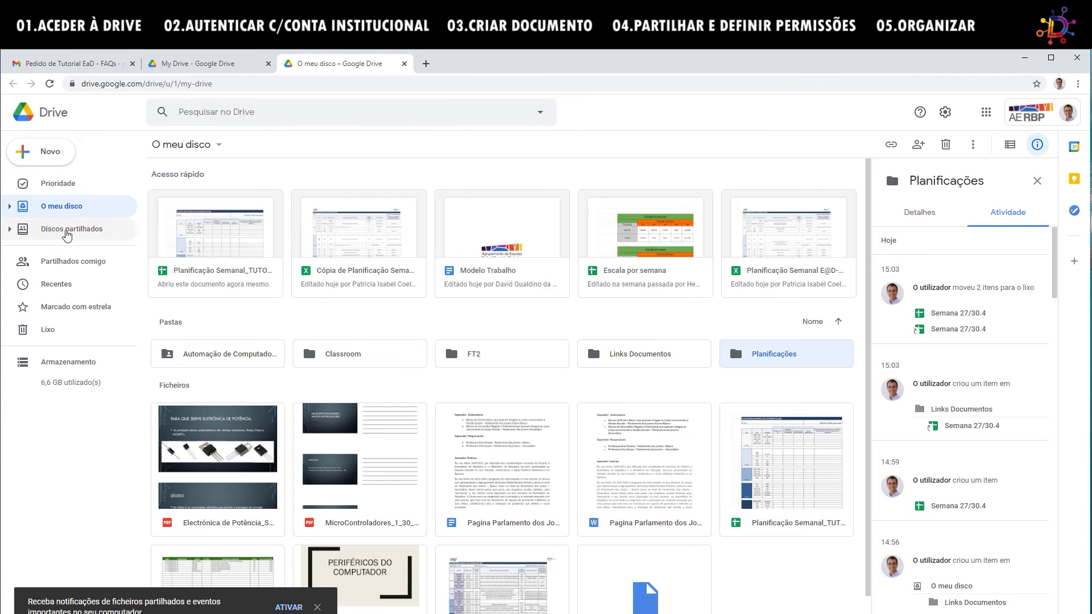
pyautogui.click(21, 208)
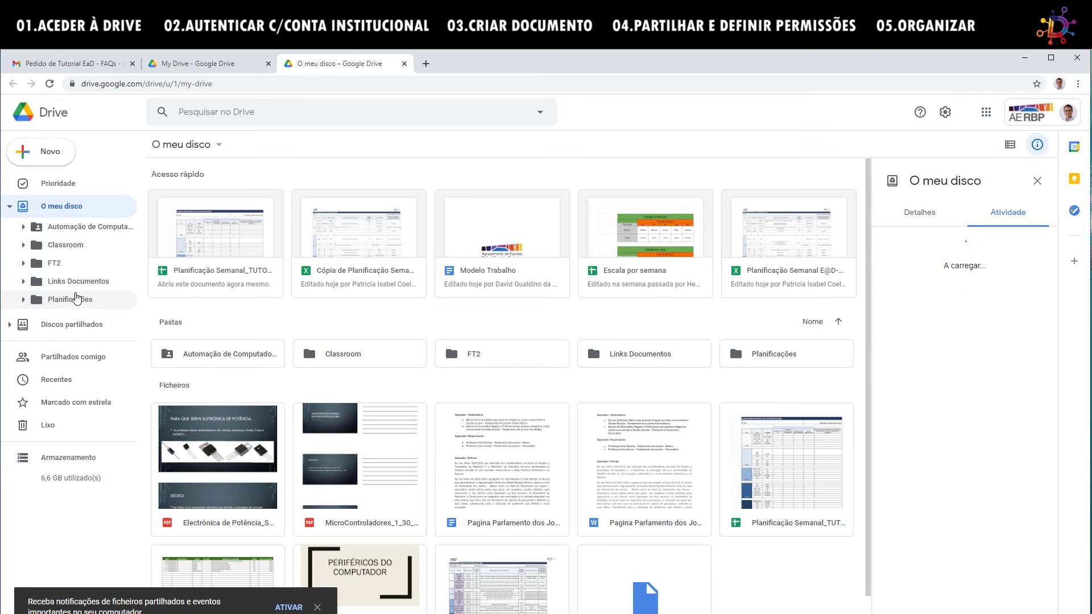
pyautogui.click(48, 301)
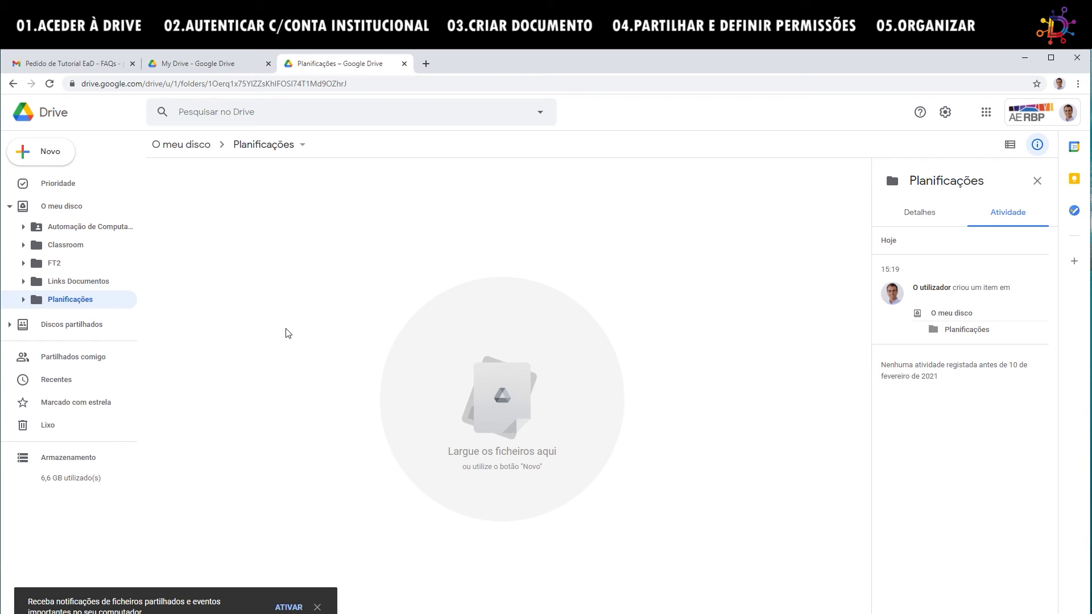
# Create a 1TEA subfolder inside Planificações, then go back to O meu disco.
pyautogui.rightClick(211, 202)
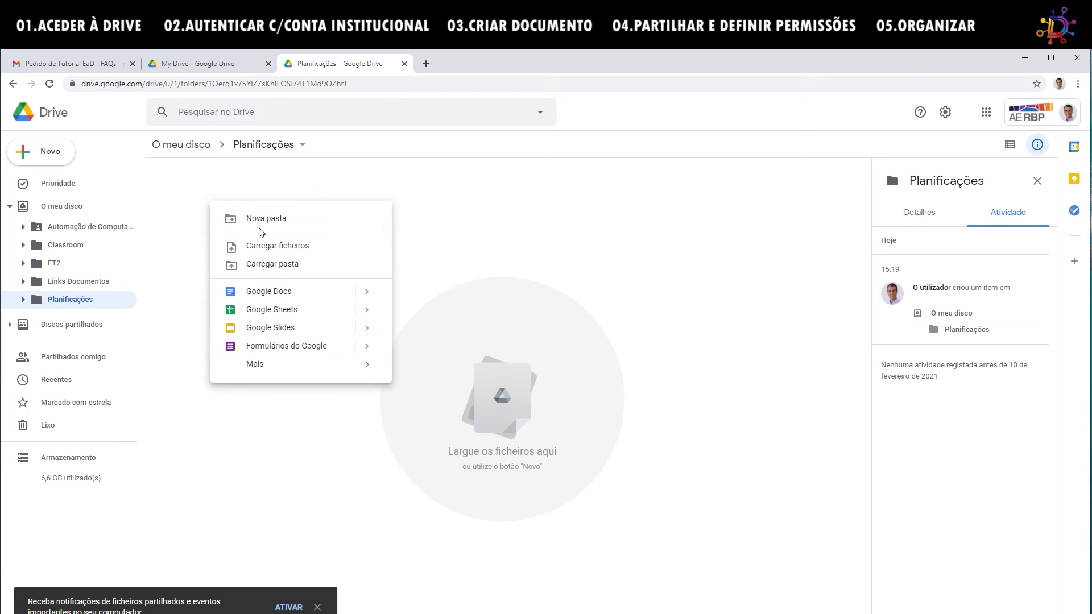
pyautogui.click(266, 220)
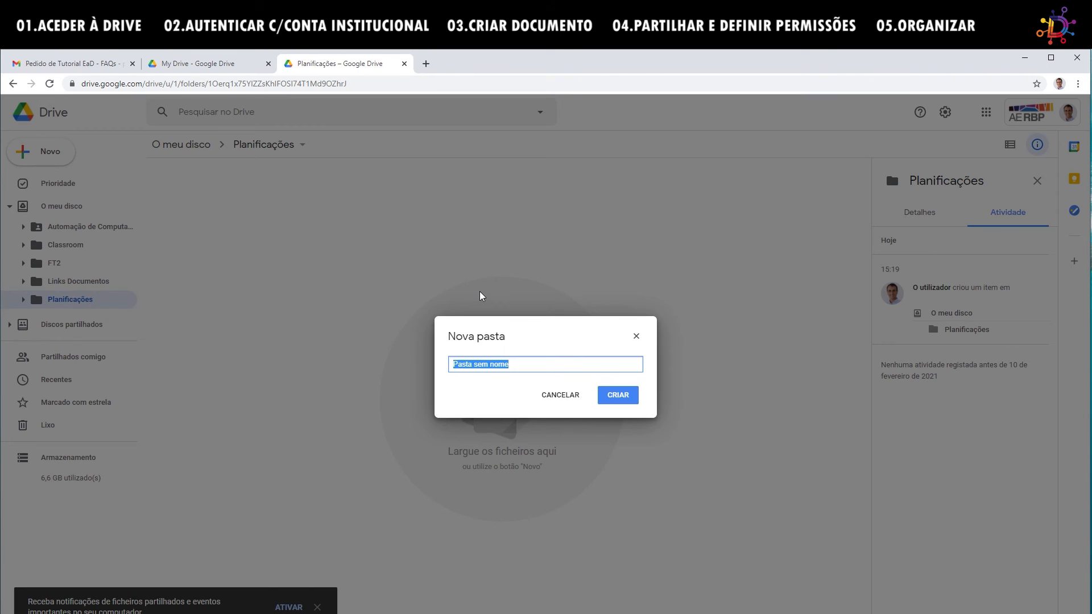
pyautogui.write('1TEA')
pyautogui.click(631, 397)
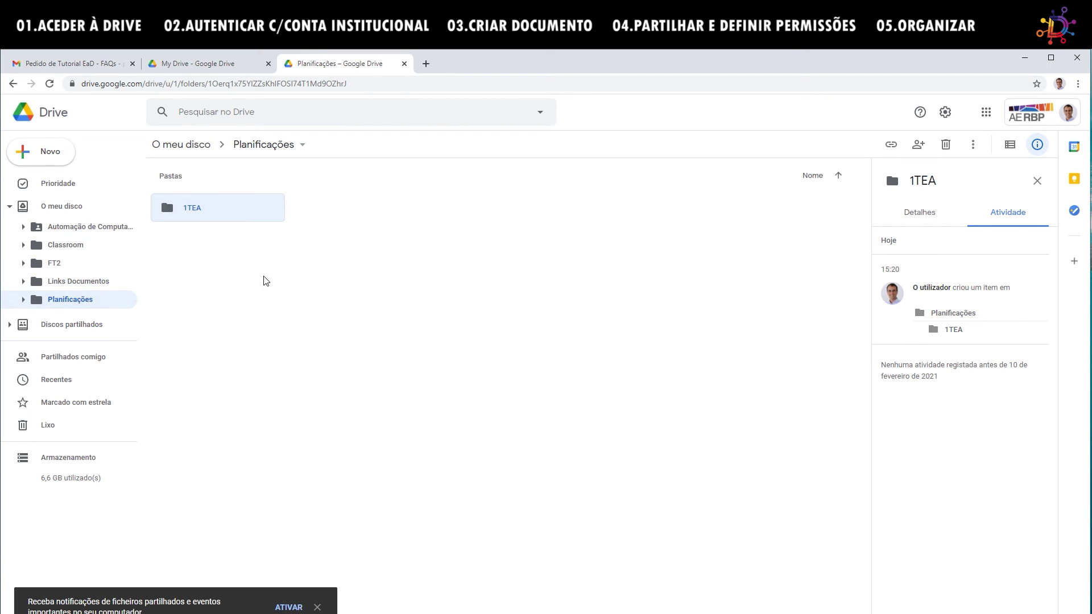
pyautogui.click(66, 208)
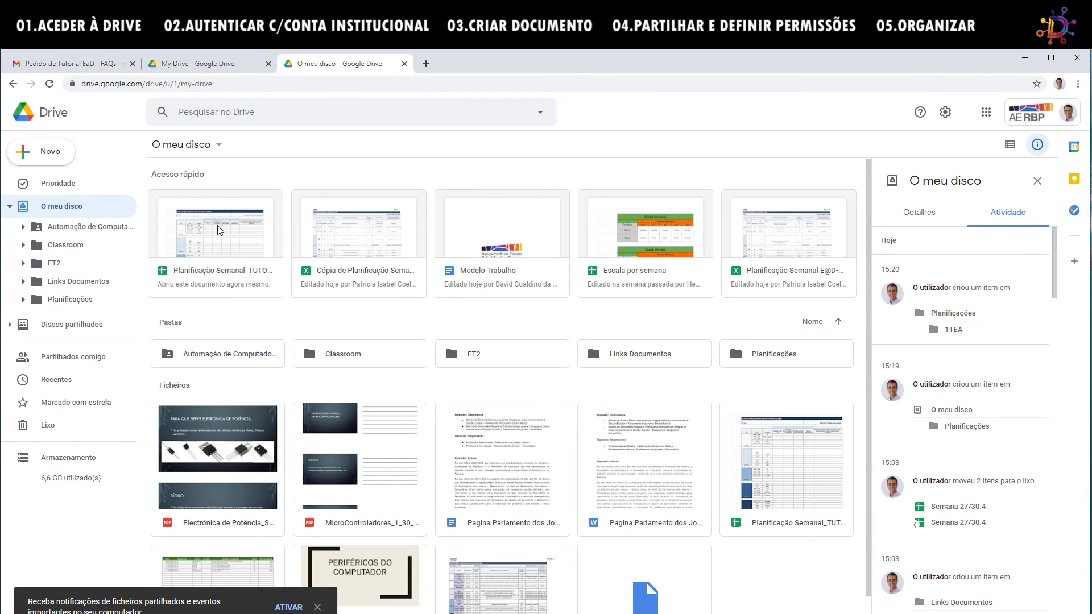
# Add a shortcut to Planificação Semanal_TUTORIAL in O meu disco > Planificações > 1TEA.
pyautogui.rightClick(217, 233)
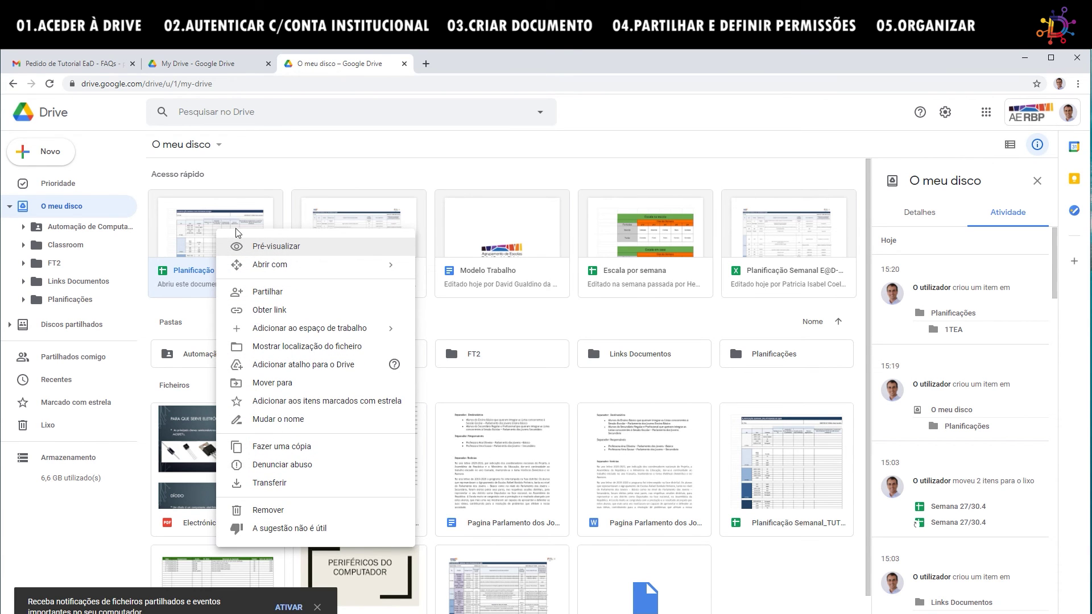
pyautogui.click(325, 367)
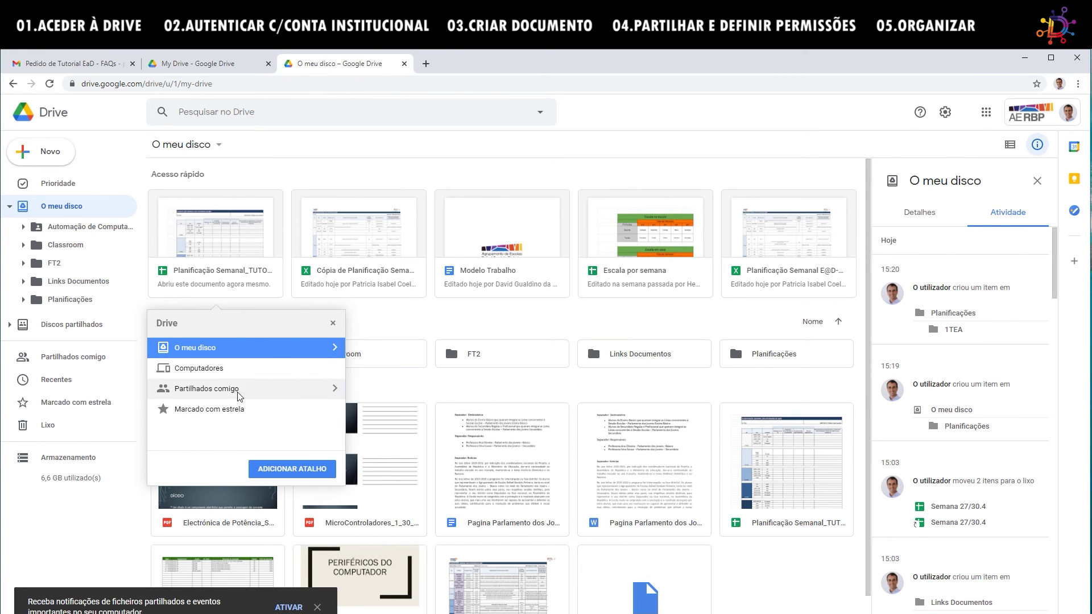
pyautogui.click(334, 348)
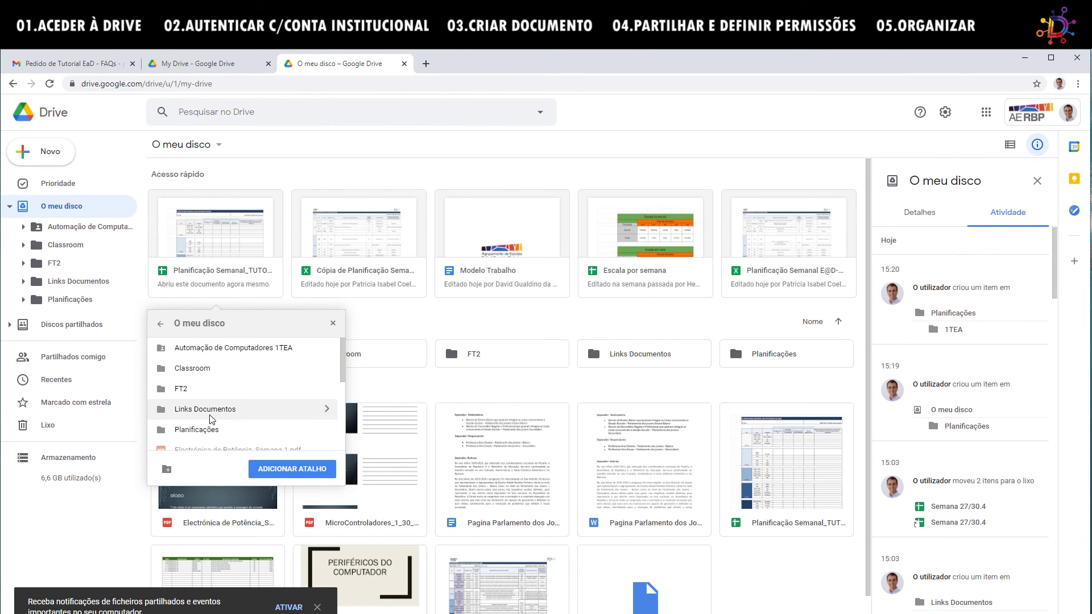
pyautogui.click(165, 432)
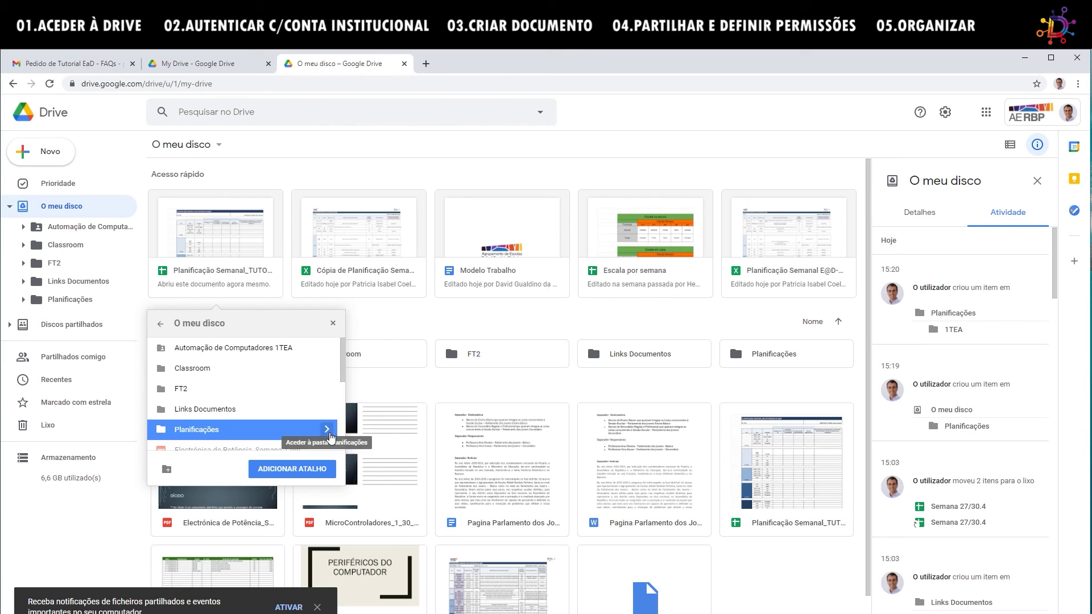
pyautogui.click(327, 430)
pyautogui.click(192, 349)
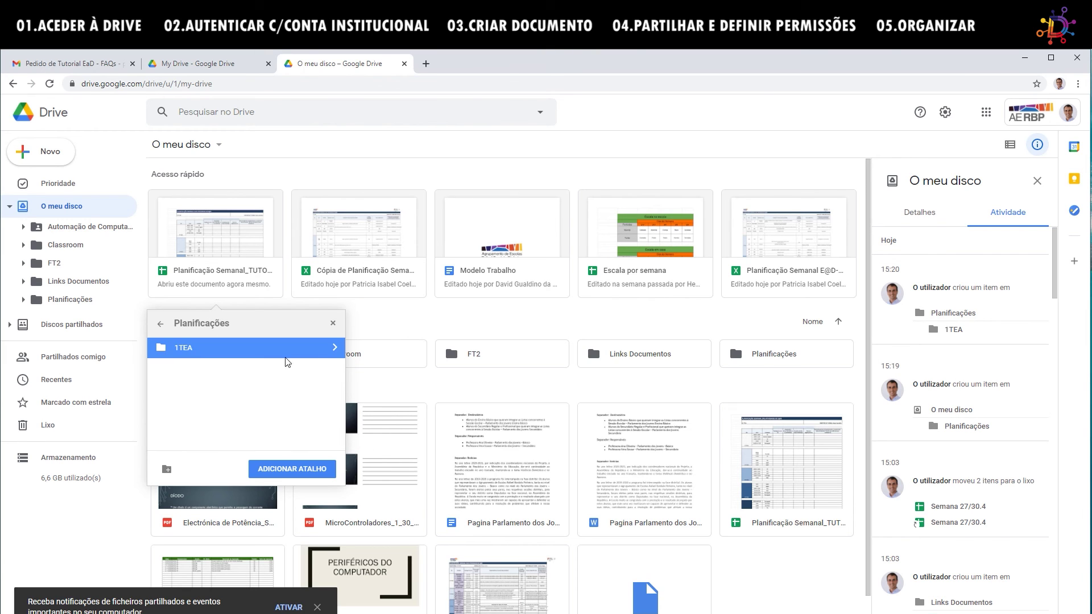
pyautogui.click(335, 348)
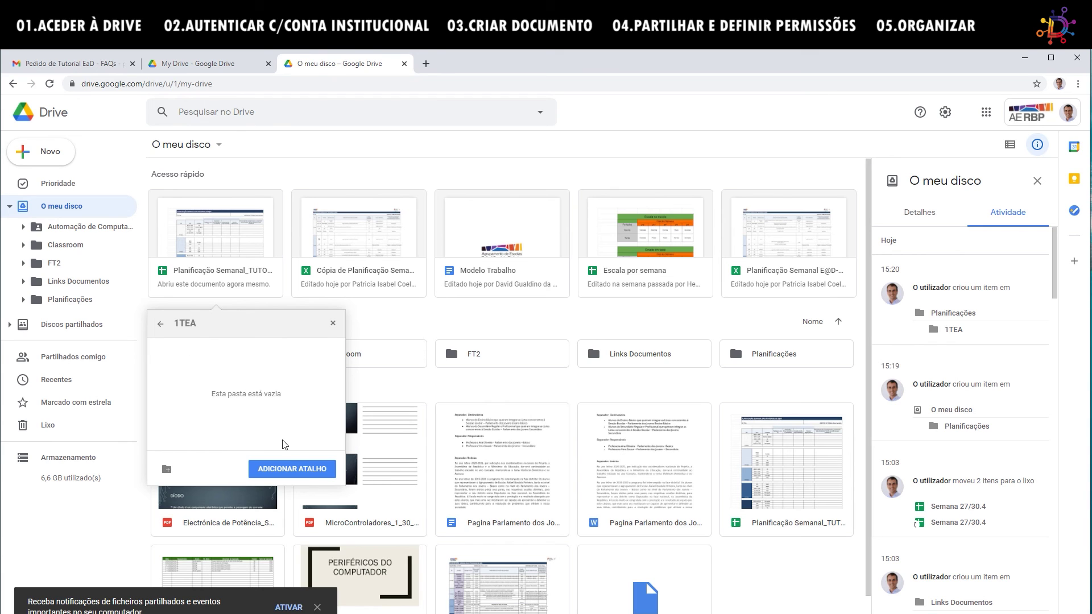
pyautogui.click(305, 471)
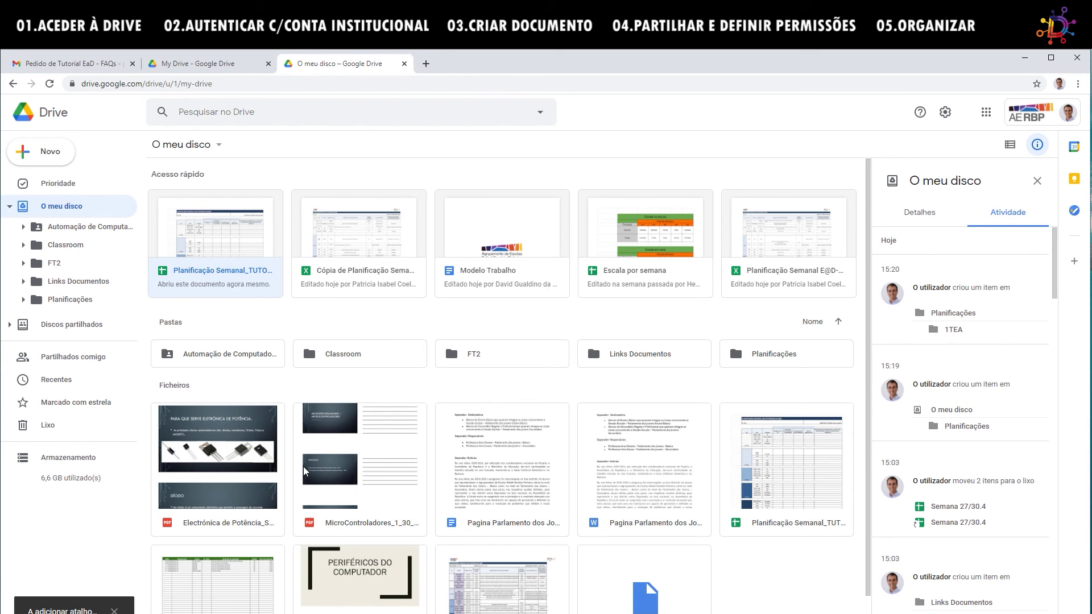
# Go to Planificações > 1TEA and open the Planificação Semanal_TUTORIAL shortcut in Google Sheets.
pyautogui.click(52, 301)
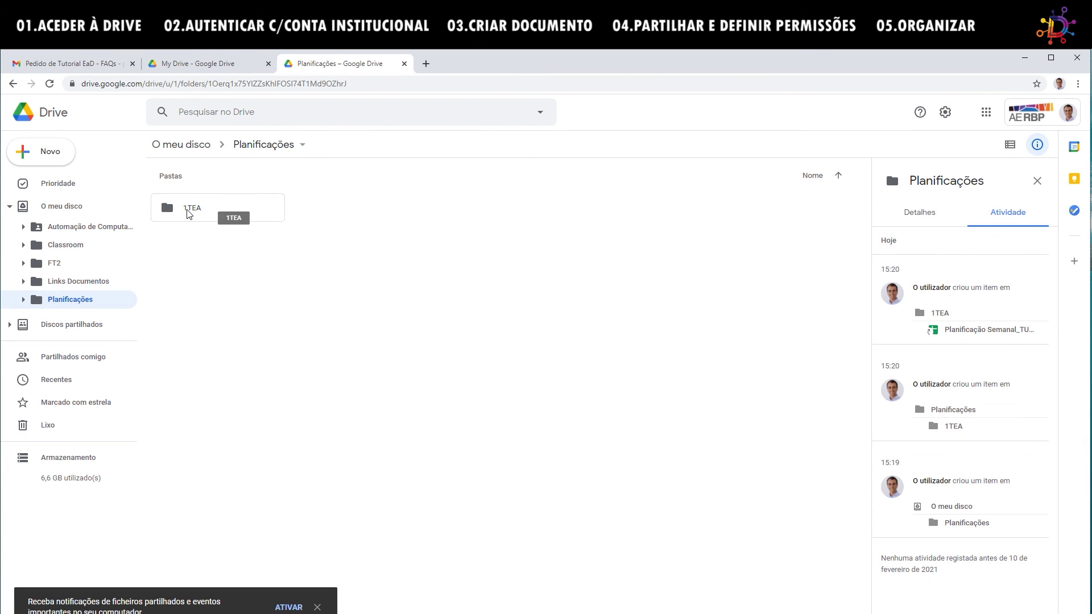
pyautogui.doubleClick(189, 214)
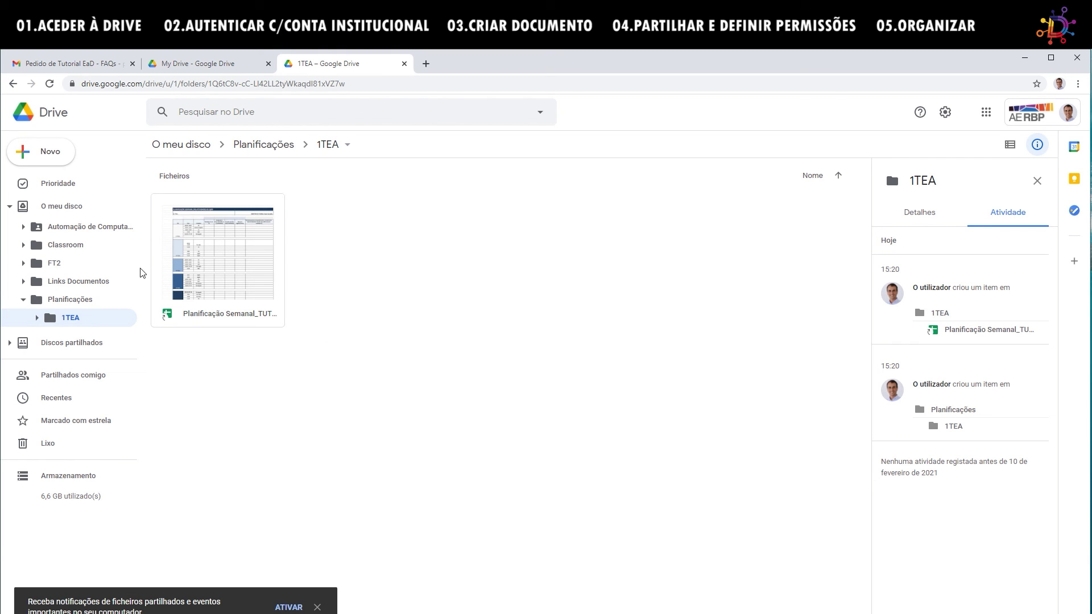
pyautogui.click(208, 272)
pyautogui.doubleClick(247, 269)
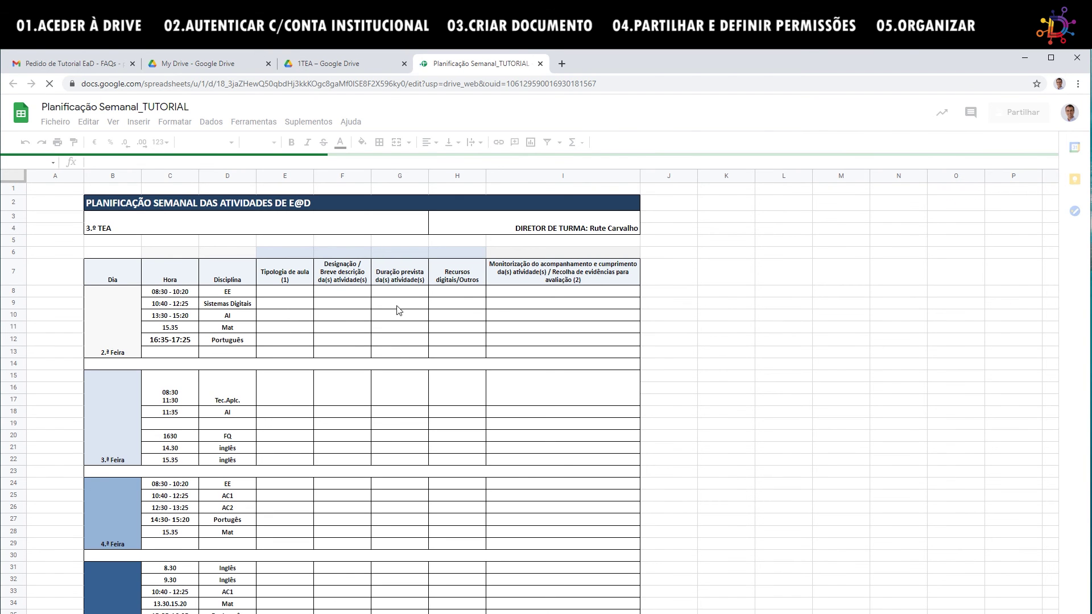
pyautogui.click(312, 329)
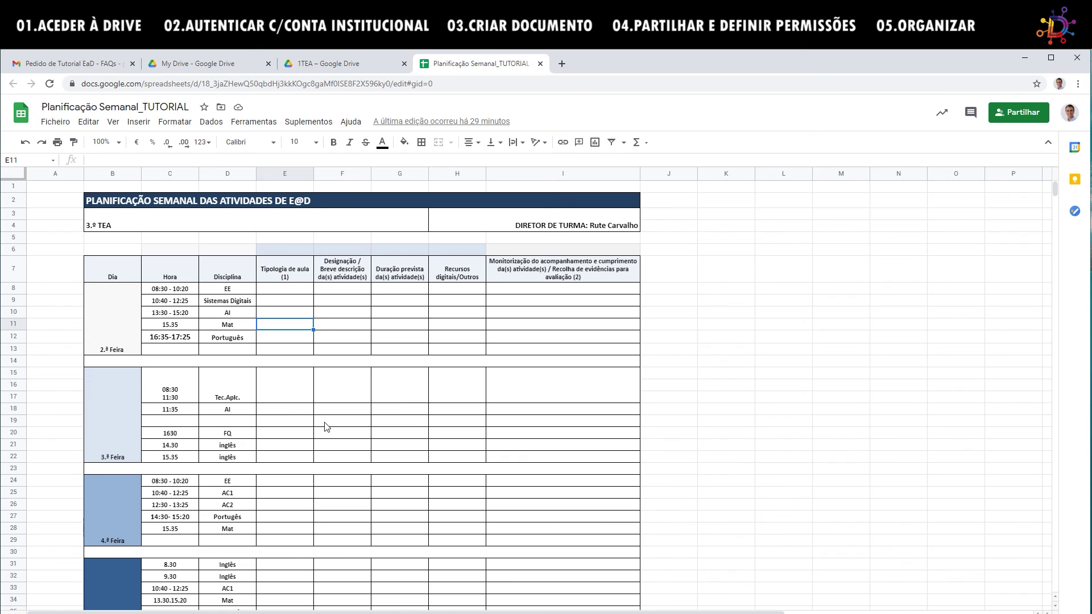
pyautogui.click(540, 64)
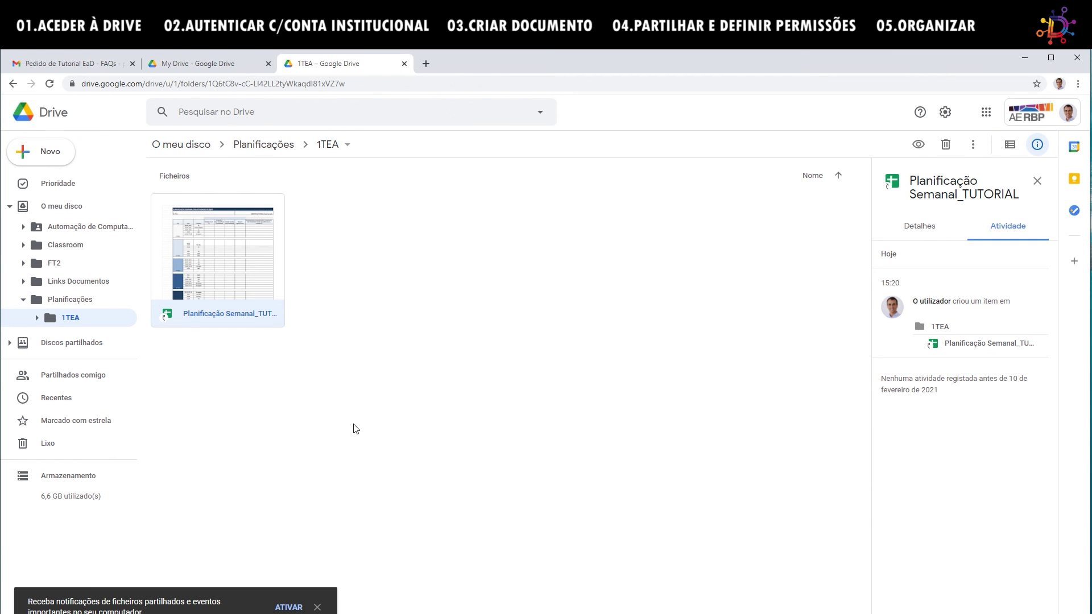